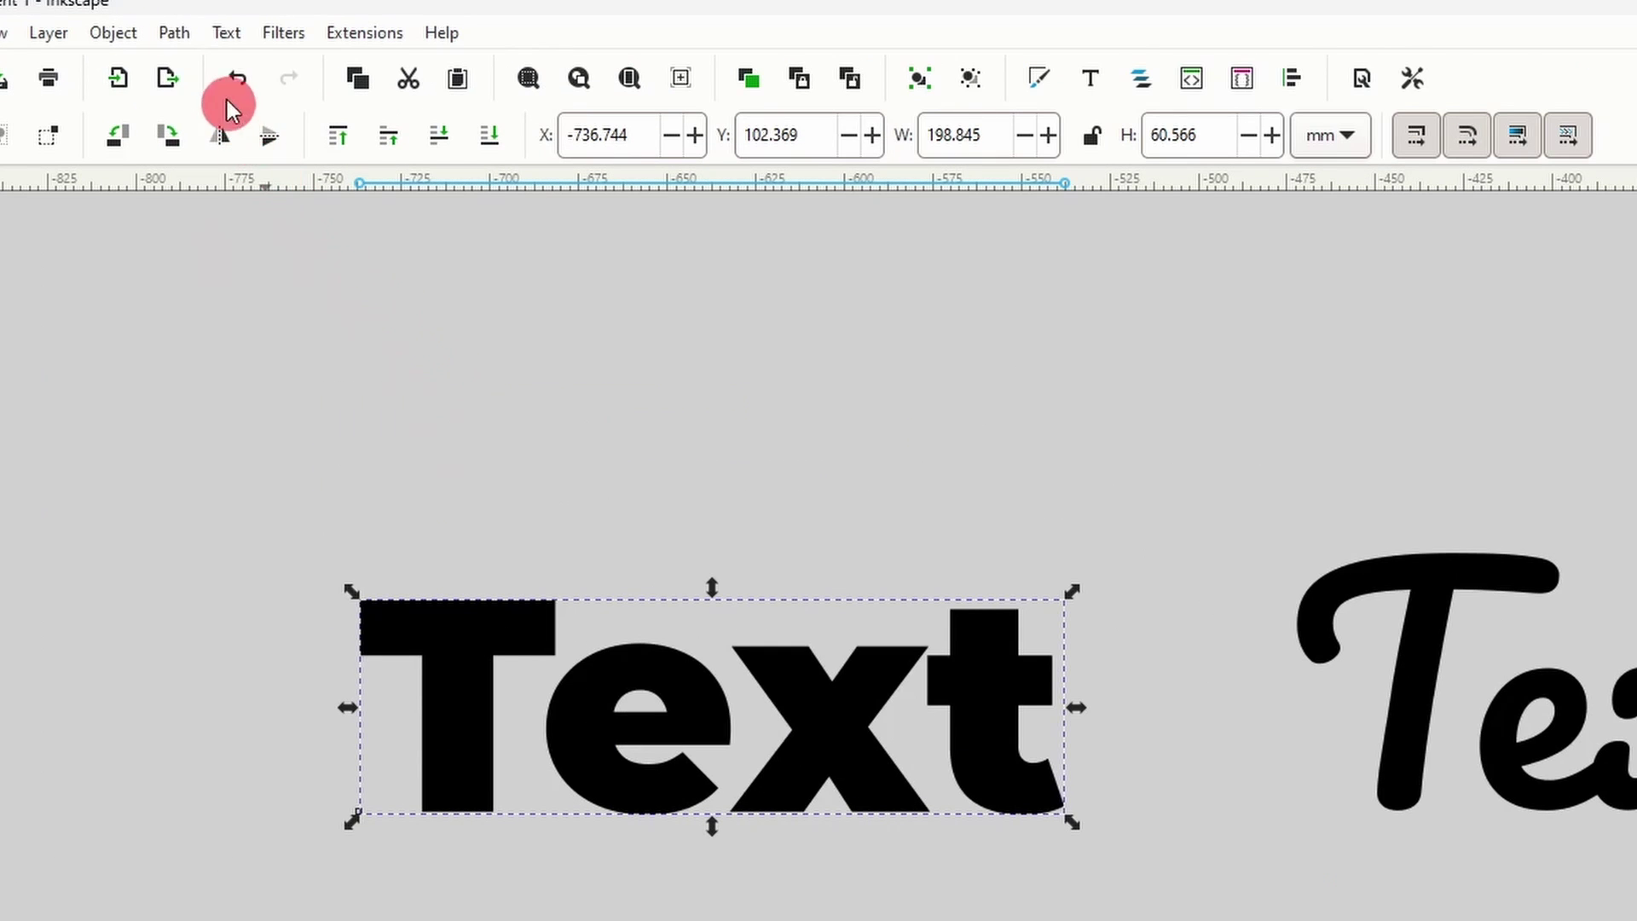
# - Convert the bold Montserrat 'Text' object to a path with Path > Object to Path
pyautogui.click(198, 31)
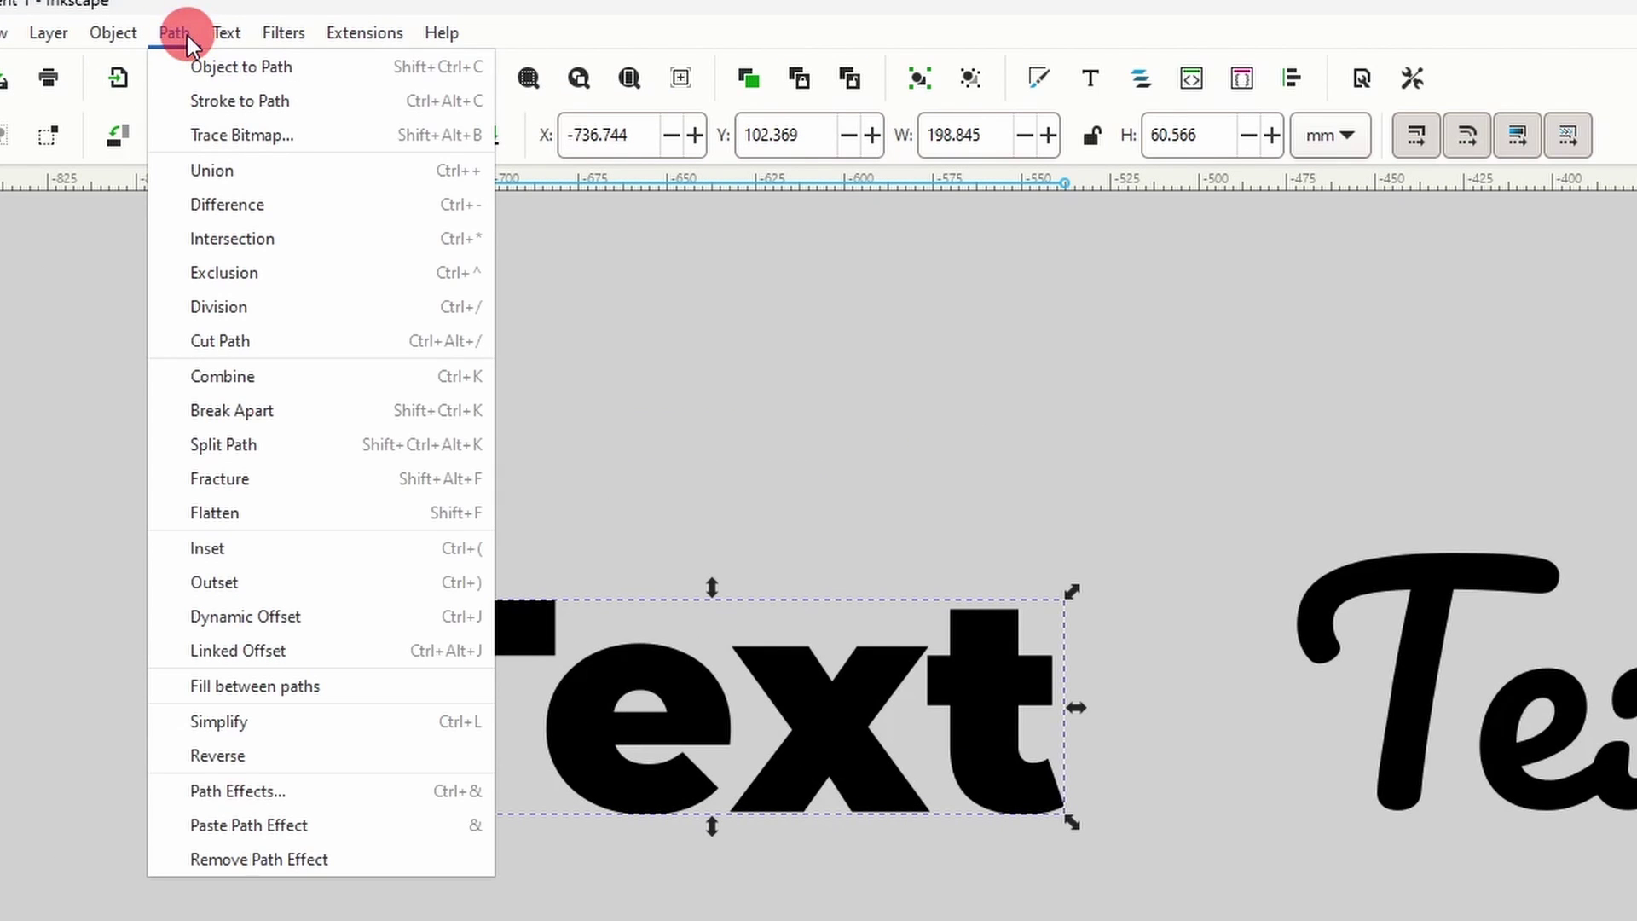
pyautogui.click(225, 69)
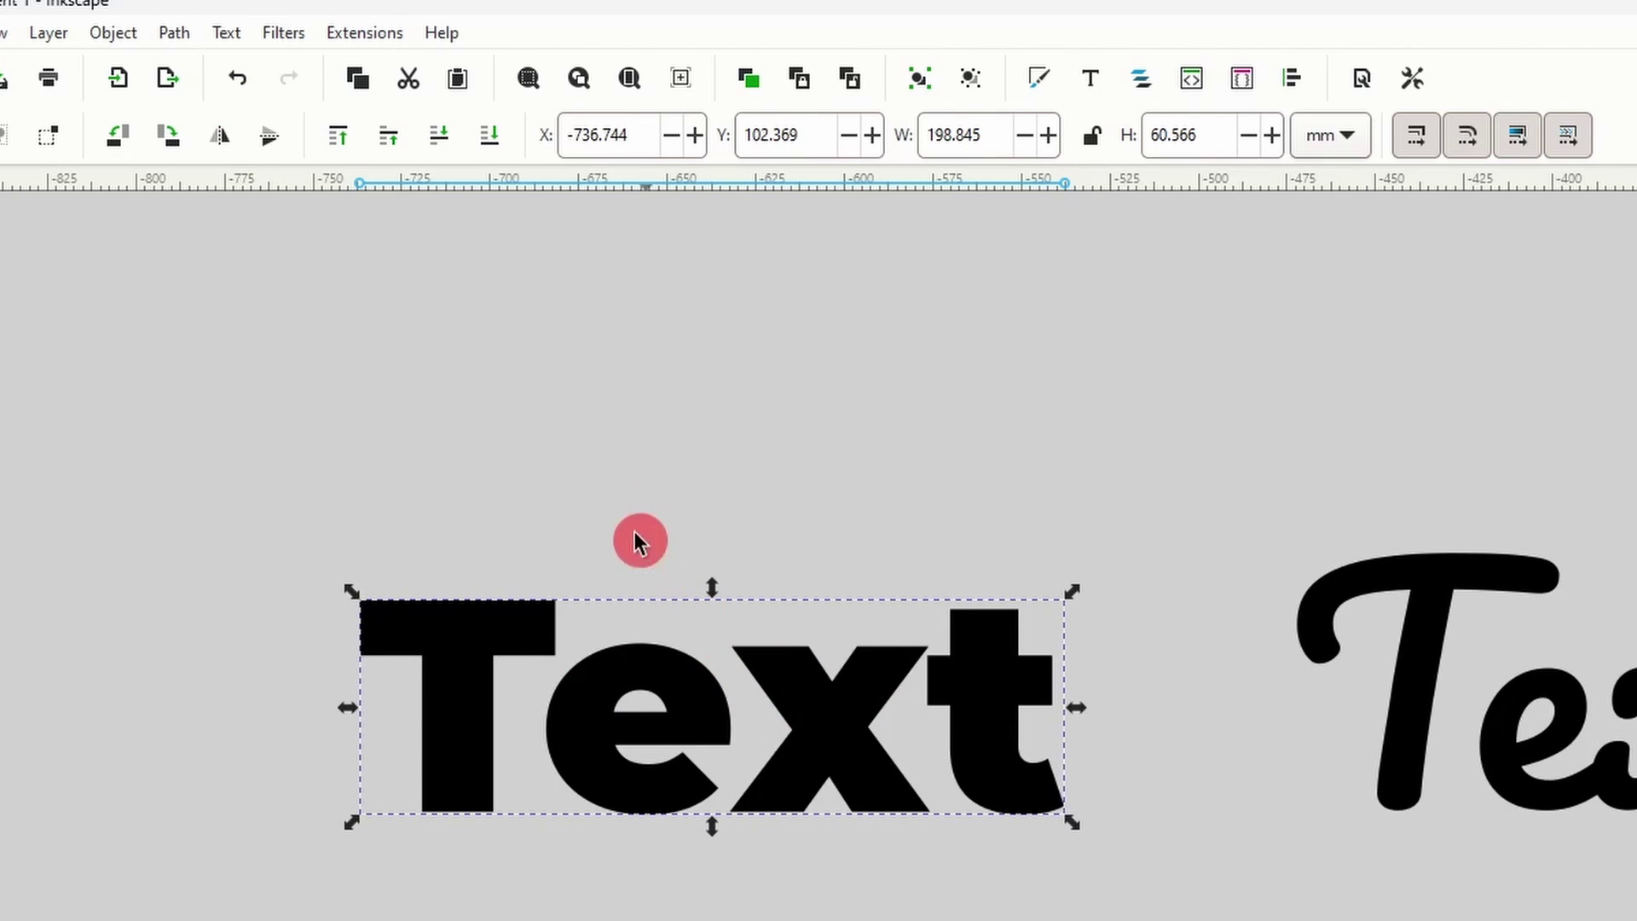
# - Split the bold 'Text' path into separate letter shapes
pyautogui.click(180, 36)
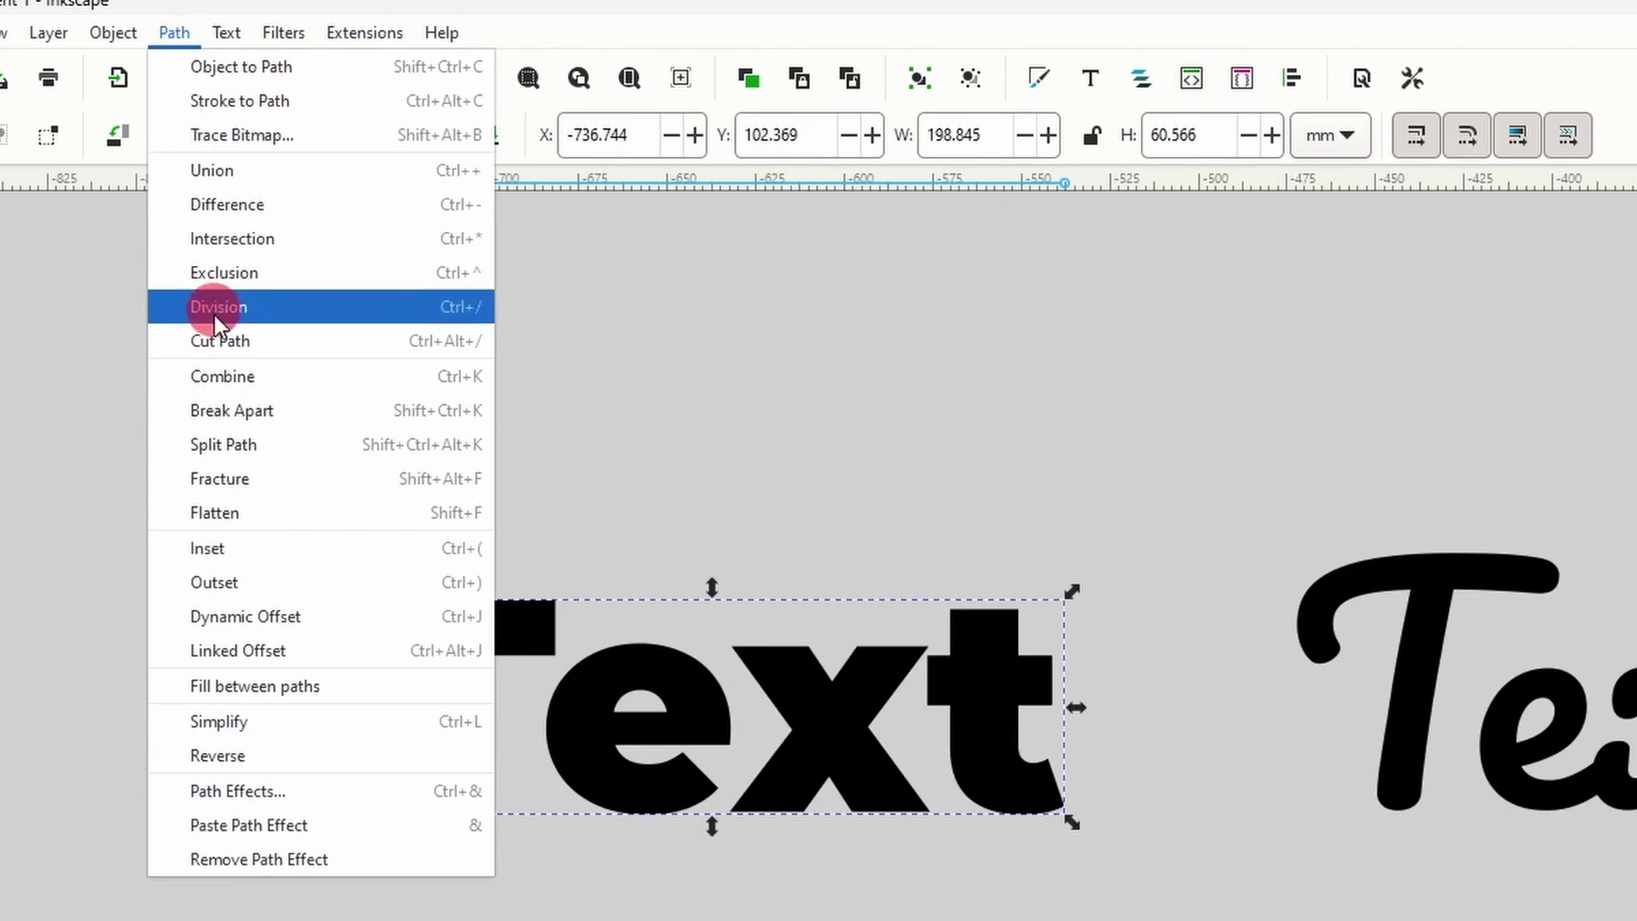
pyautogui.click(269, 450)
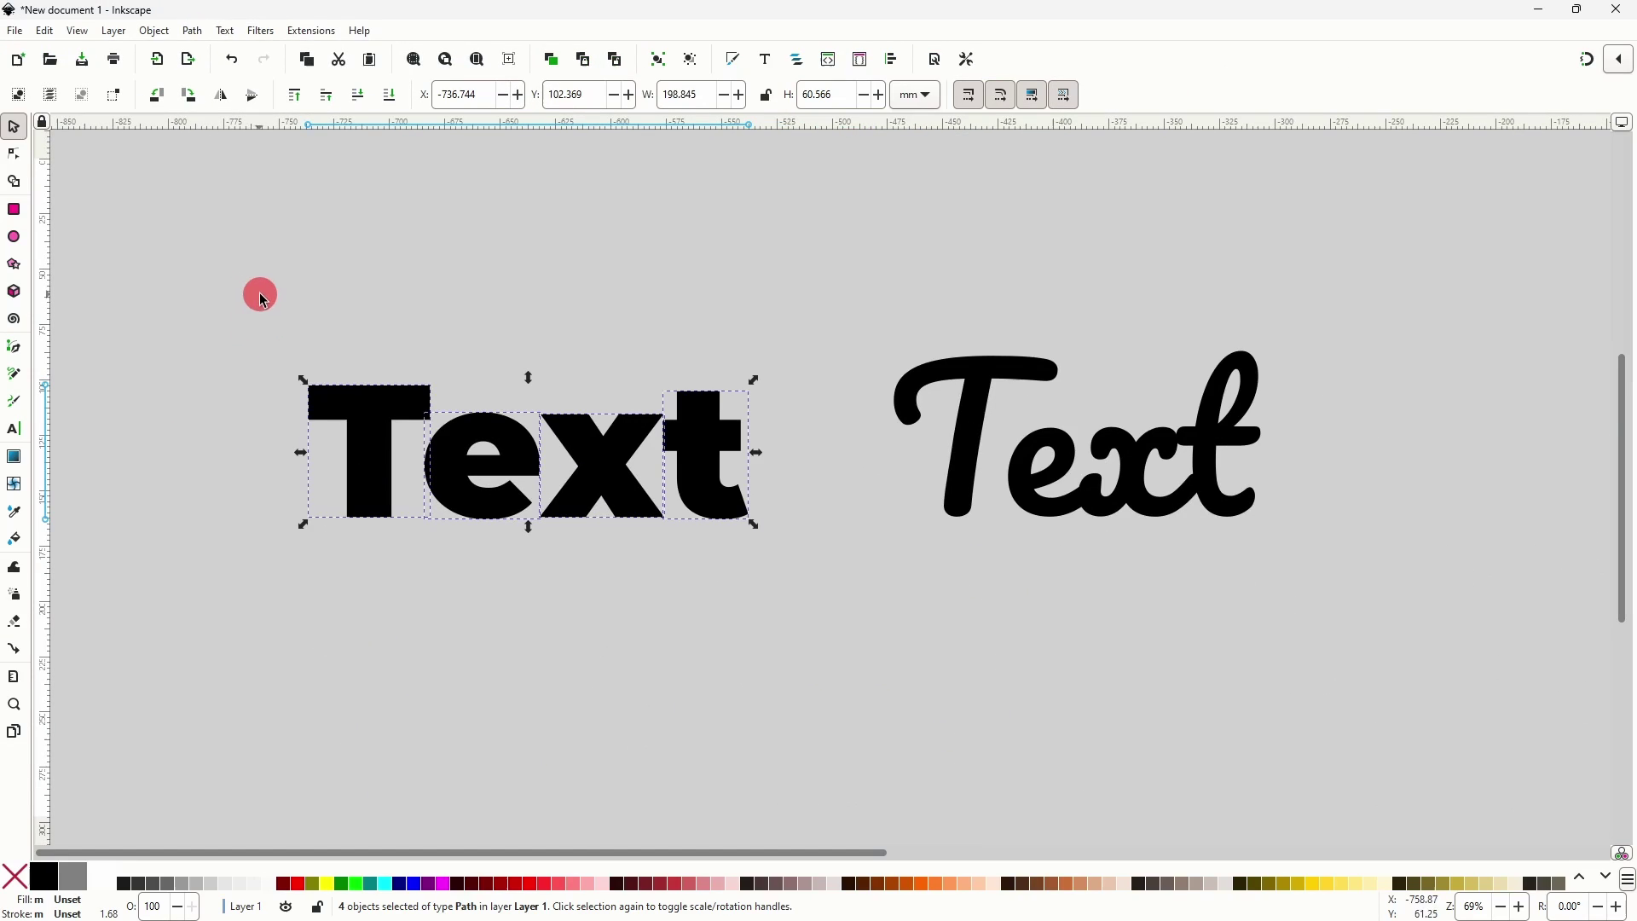
pyautogui.click(263, 298)
# - Drag the bold T, e, x and t apart to test, then undo the moves and deselect
pyautogui.moveTo(383, 407); pyautogui.dragTo(319, 376)
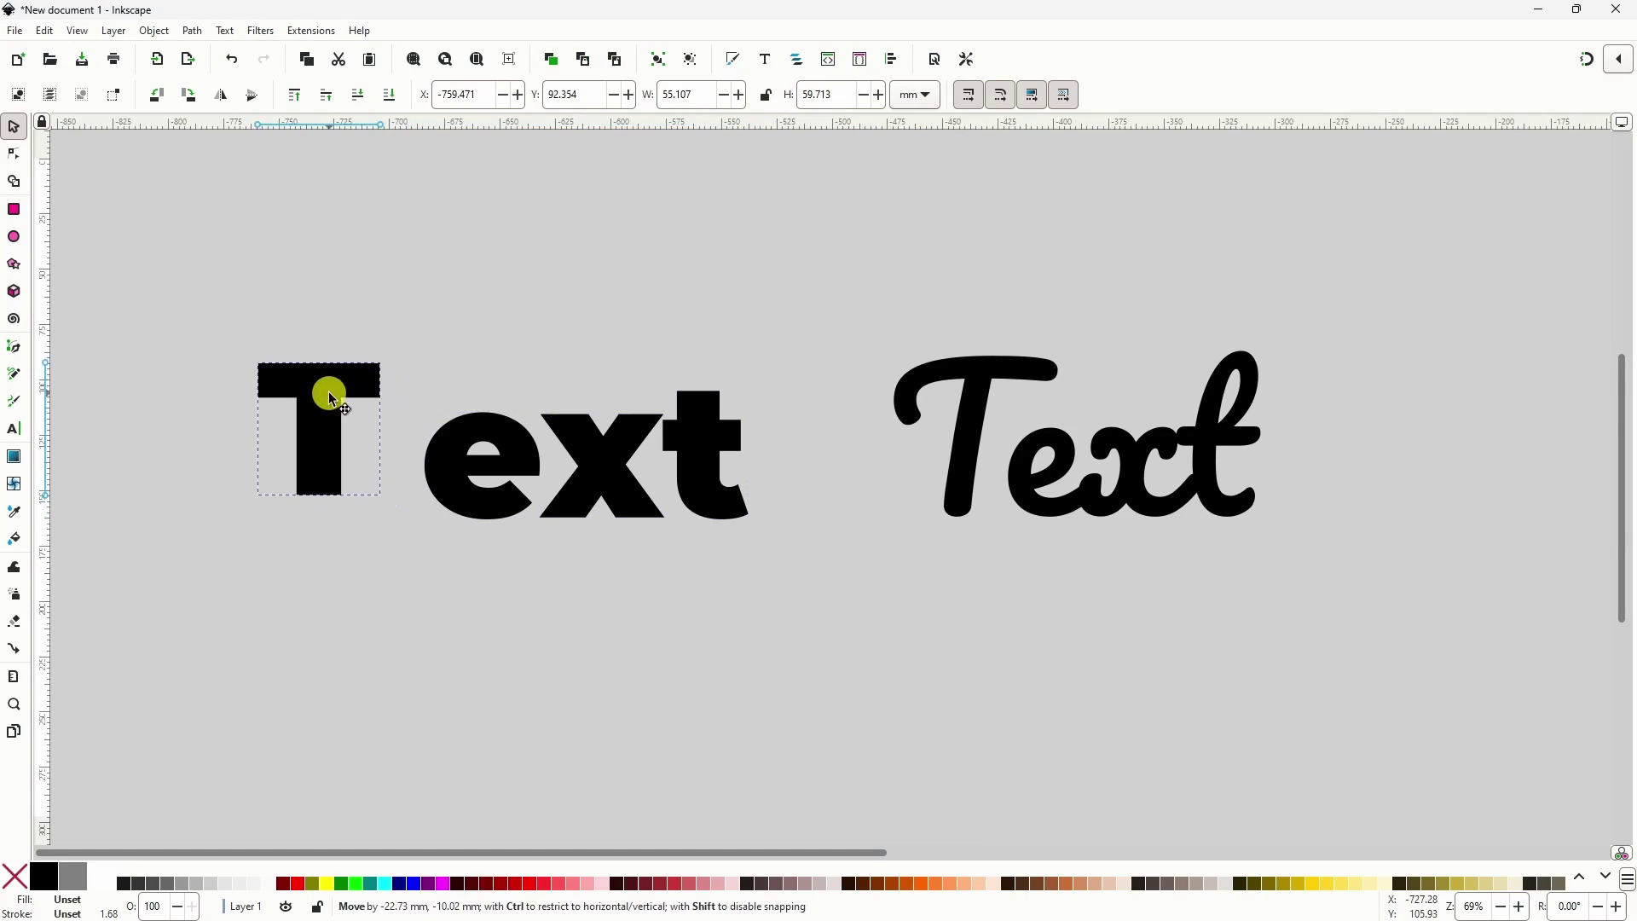
pyautogui.moveTo(457, 486); pyautogui.dragTo(442, 525)
pyautogui.moveTo(553, 496); pyautogui.dragTo(562, 403)
pyautogui.moveTo(691, 510); pyautogui.dragTo(738, 545)
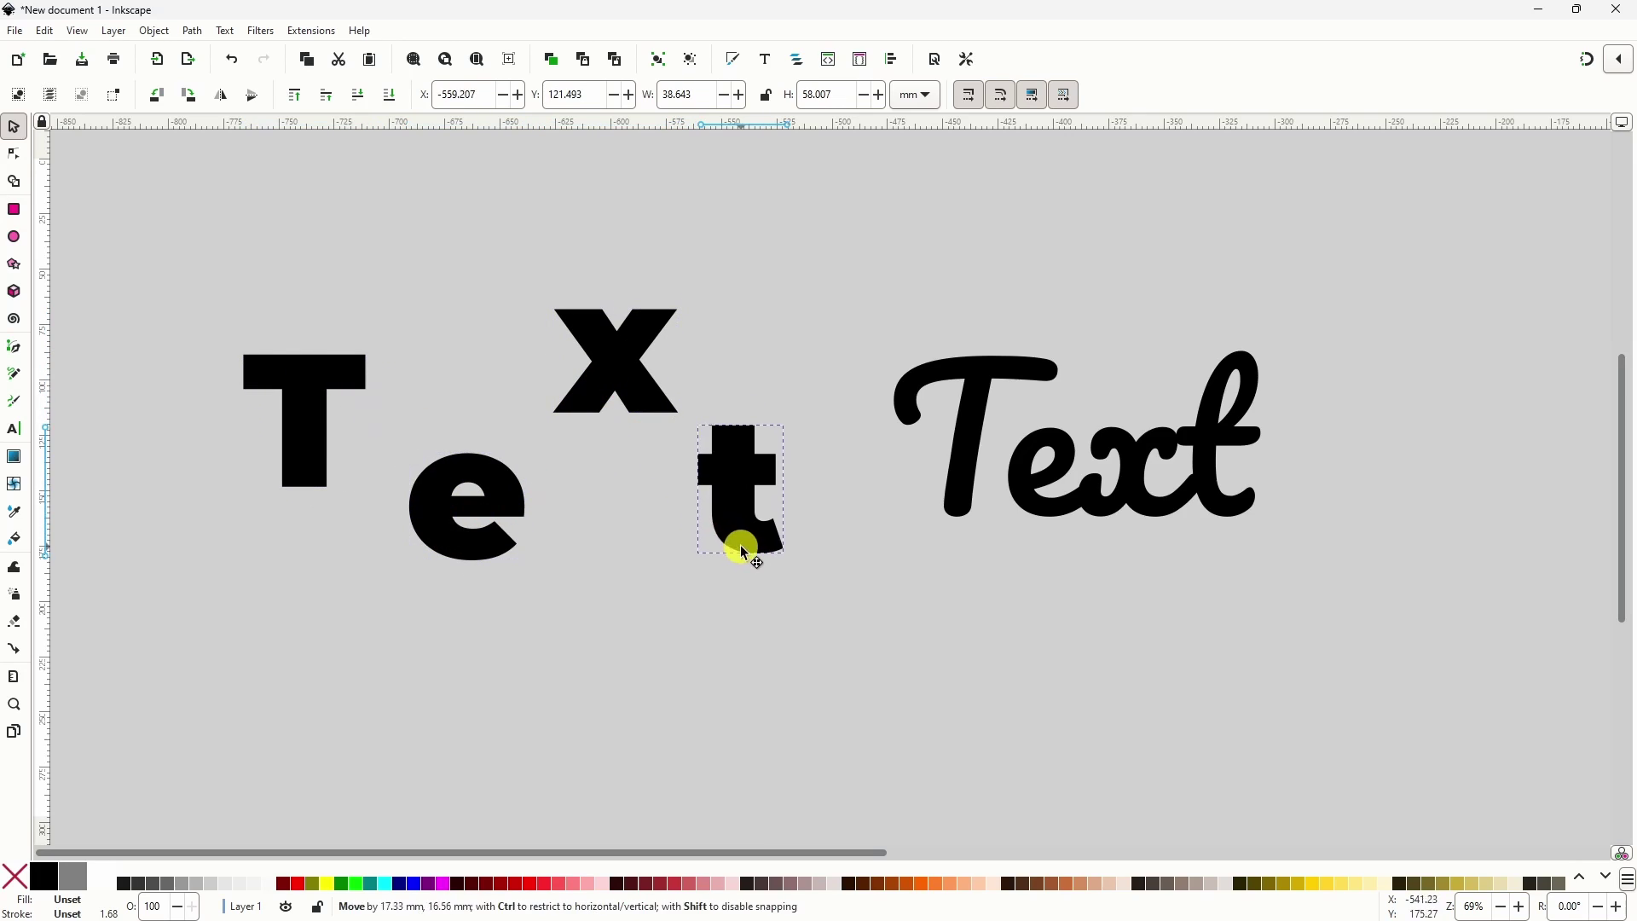
pyautogui.hotkey('ctrl', 'z')
pyautogui.hotkey('ctrl', 'z')
pyautogui.hotkey('ctrl', 'z')
pyautogui.hotkey('ctrl', 'z')
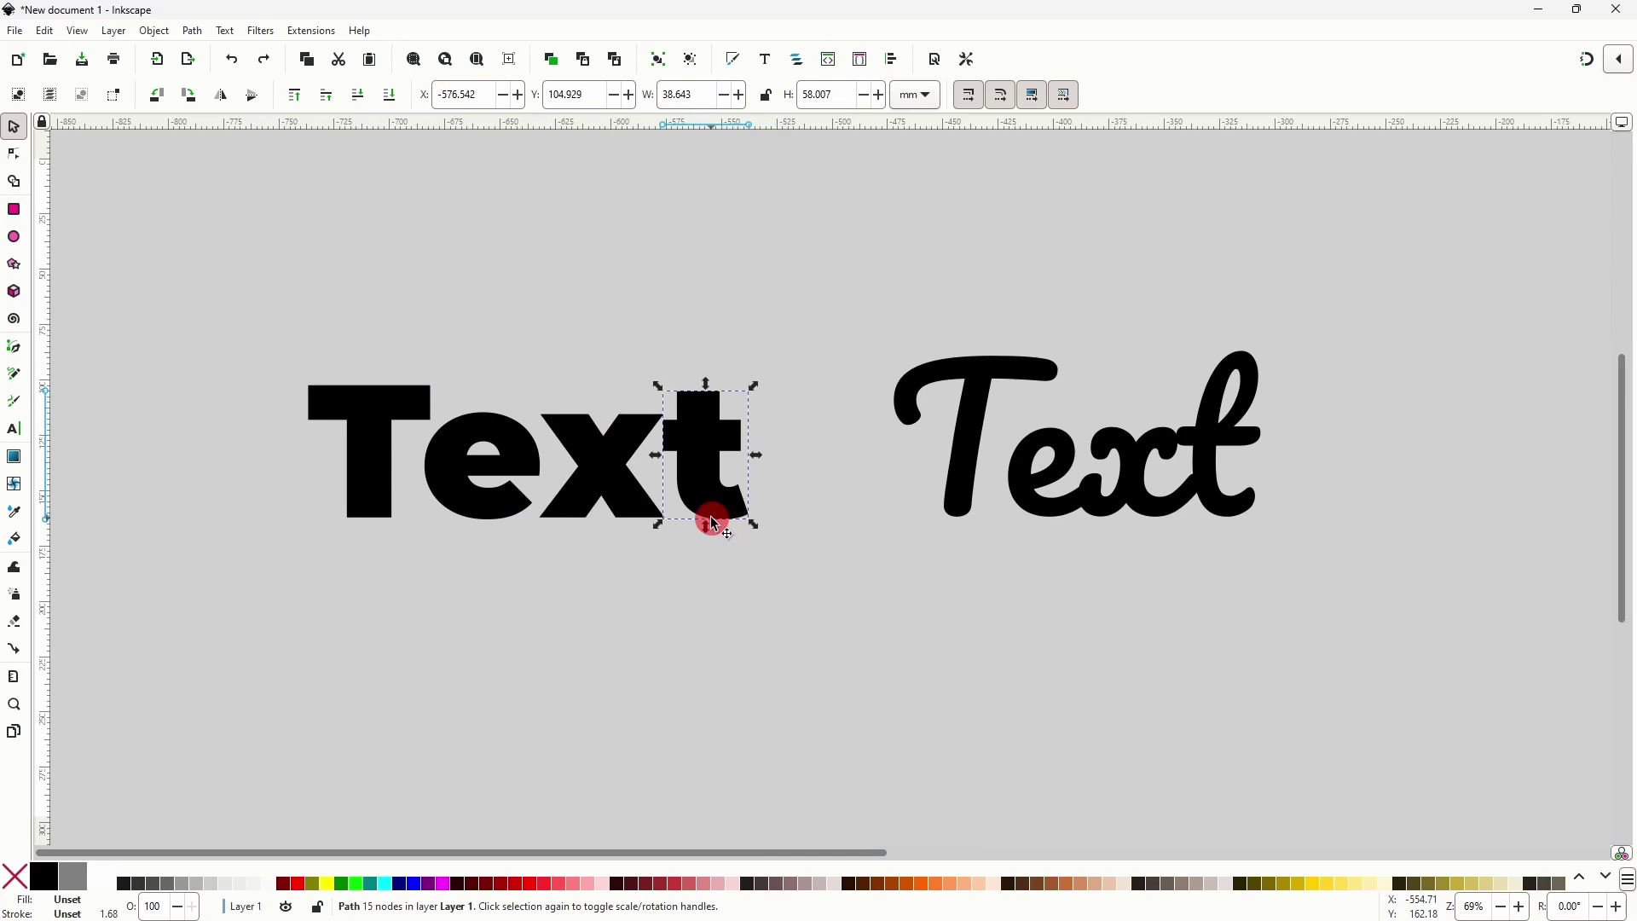
pyautogui.click(499, 382)
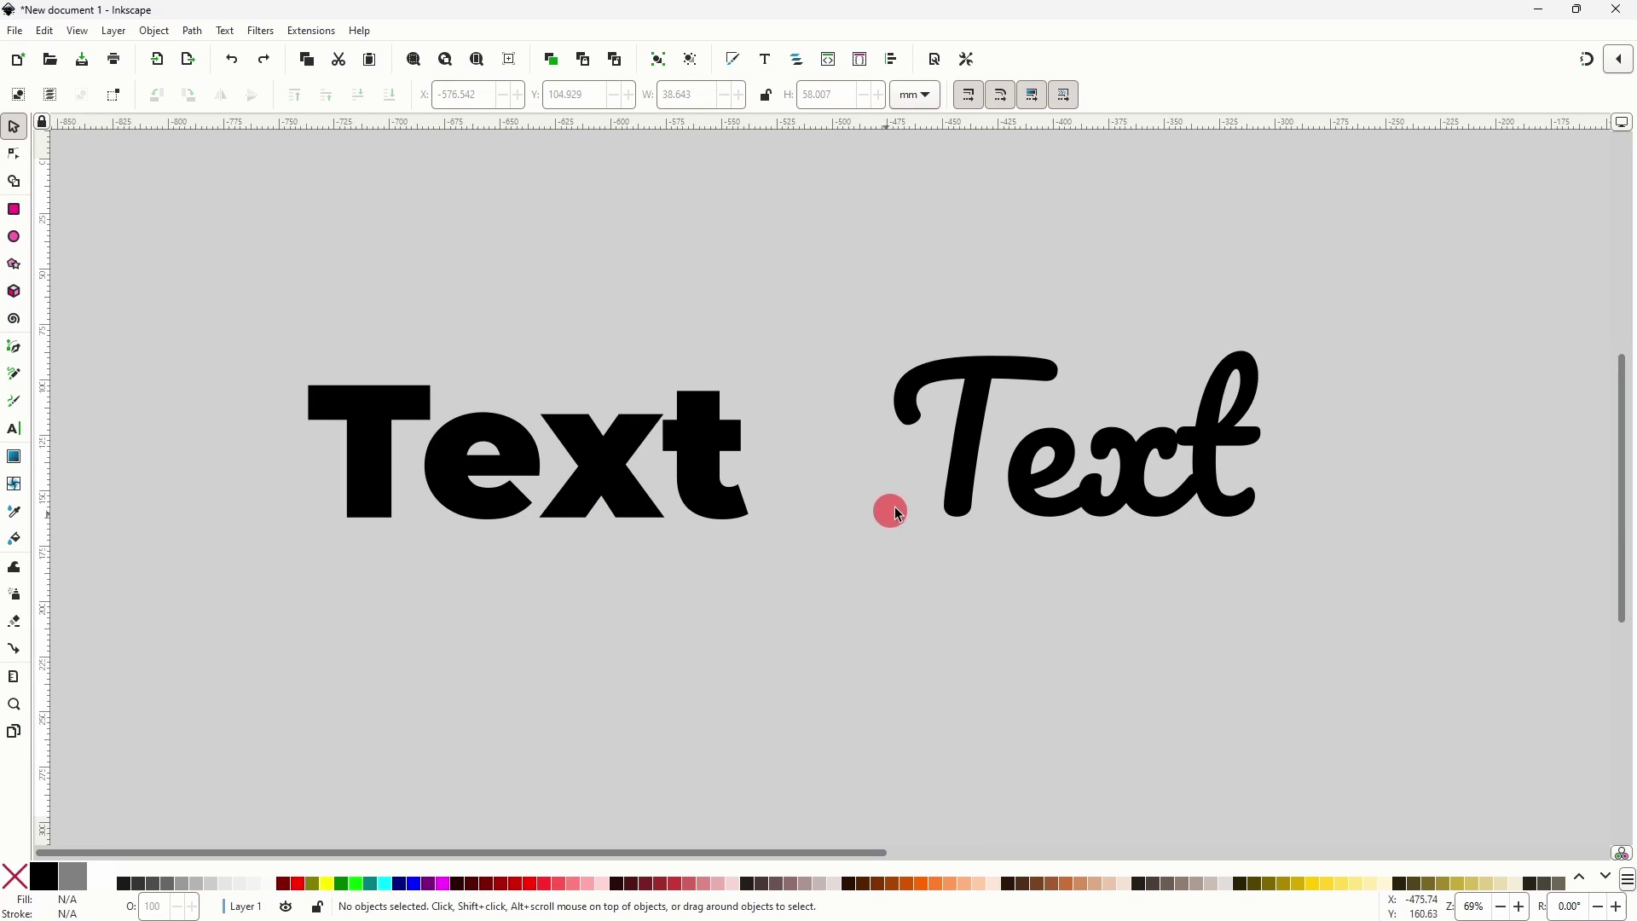
# - Convert the script 'Text' object to a path
pyautogui.click(985, 456)
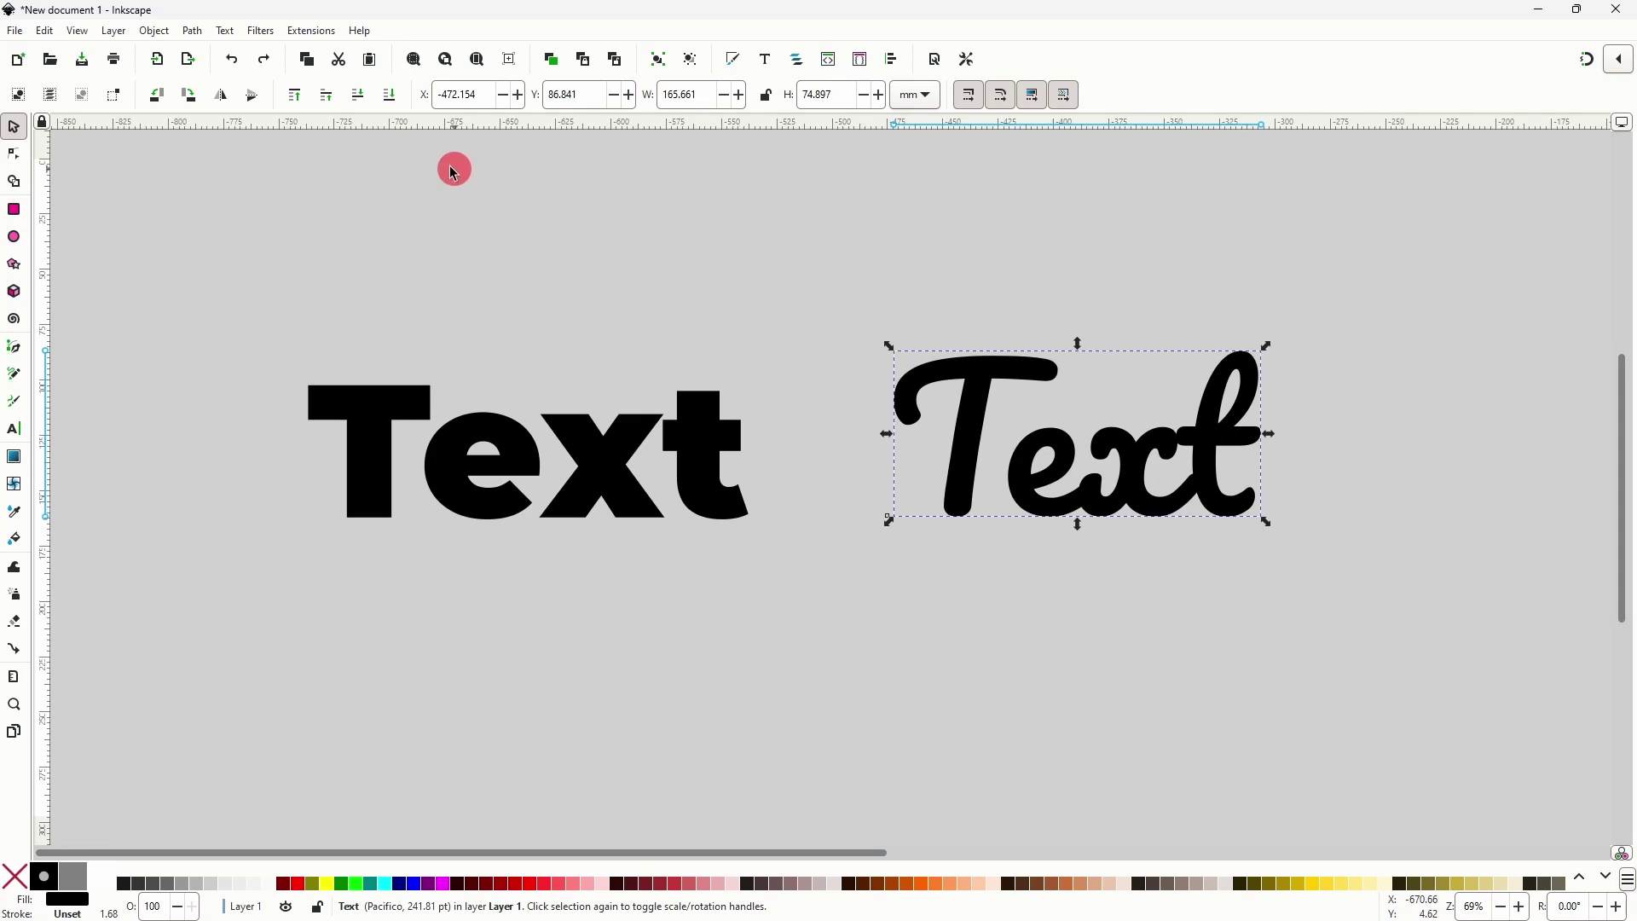
pyautogui.click(192, 31)
pyautogui.click(195, 51)
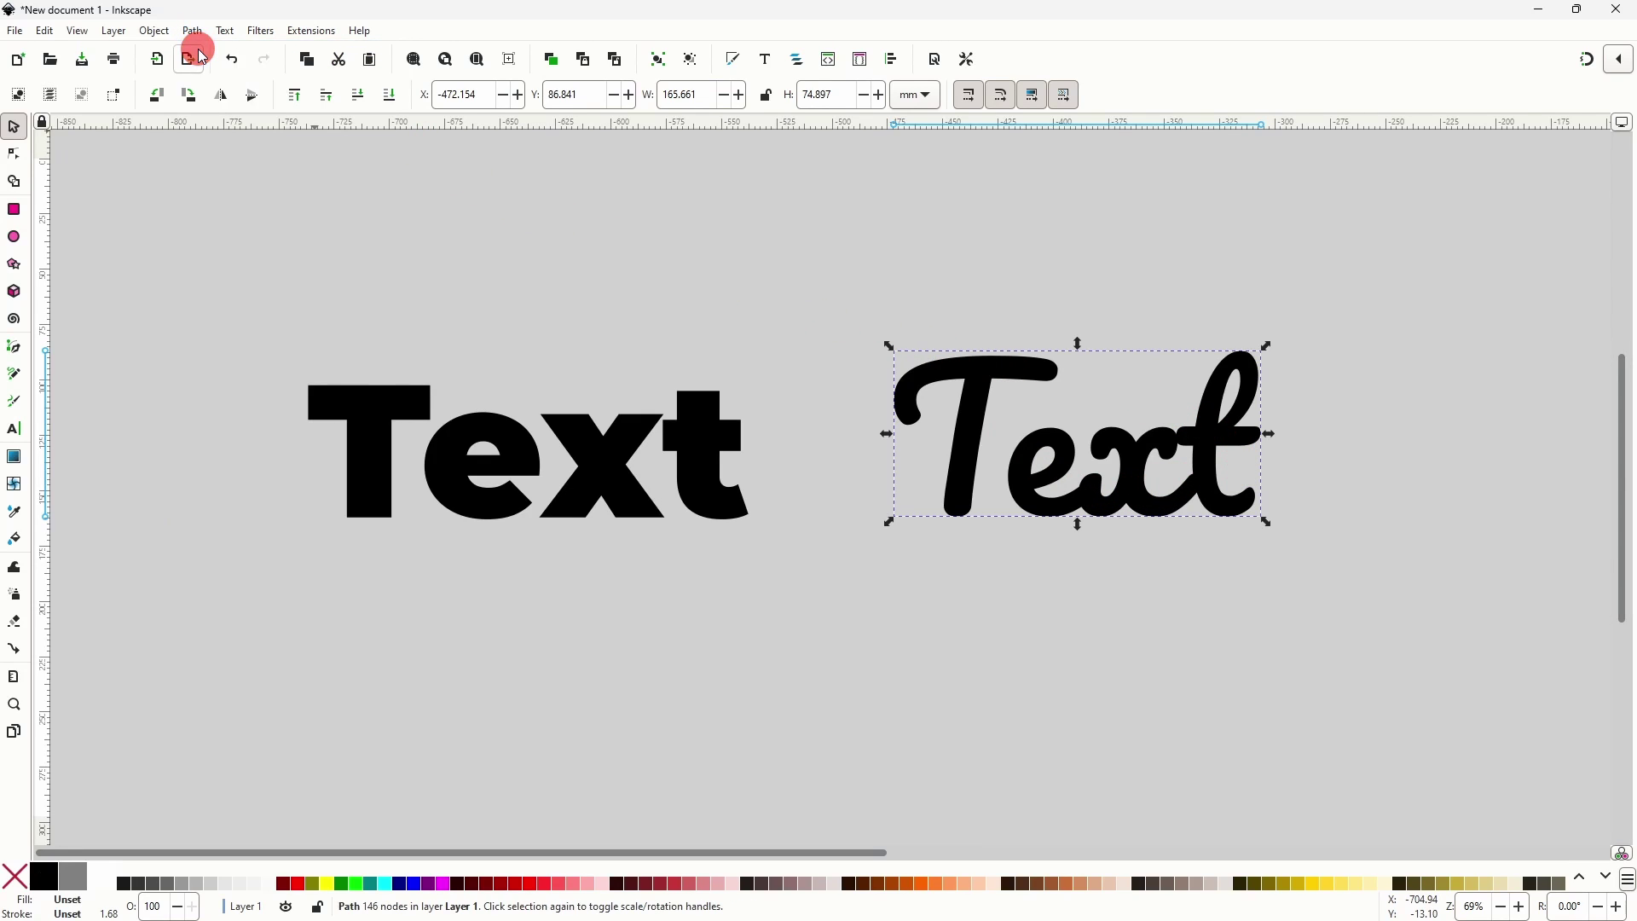
# - Split the script path into the T and joined 'ext', dragging both pieces apart
pyautogui.click(192, 31)
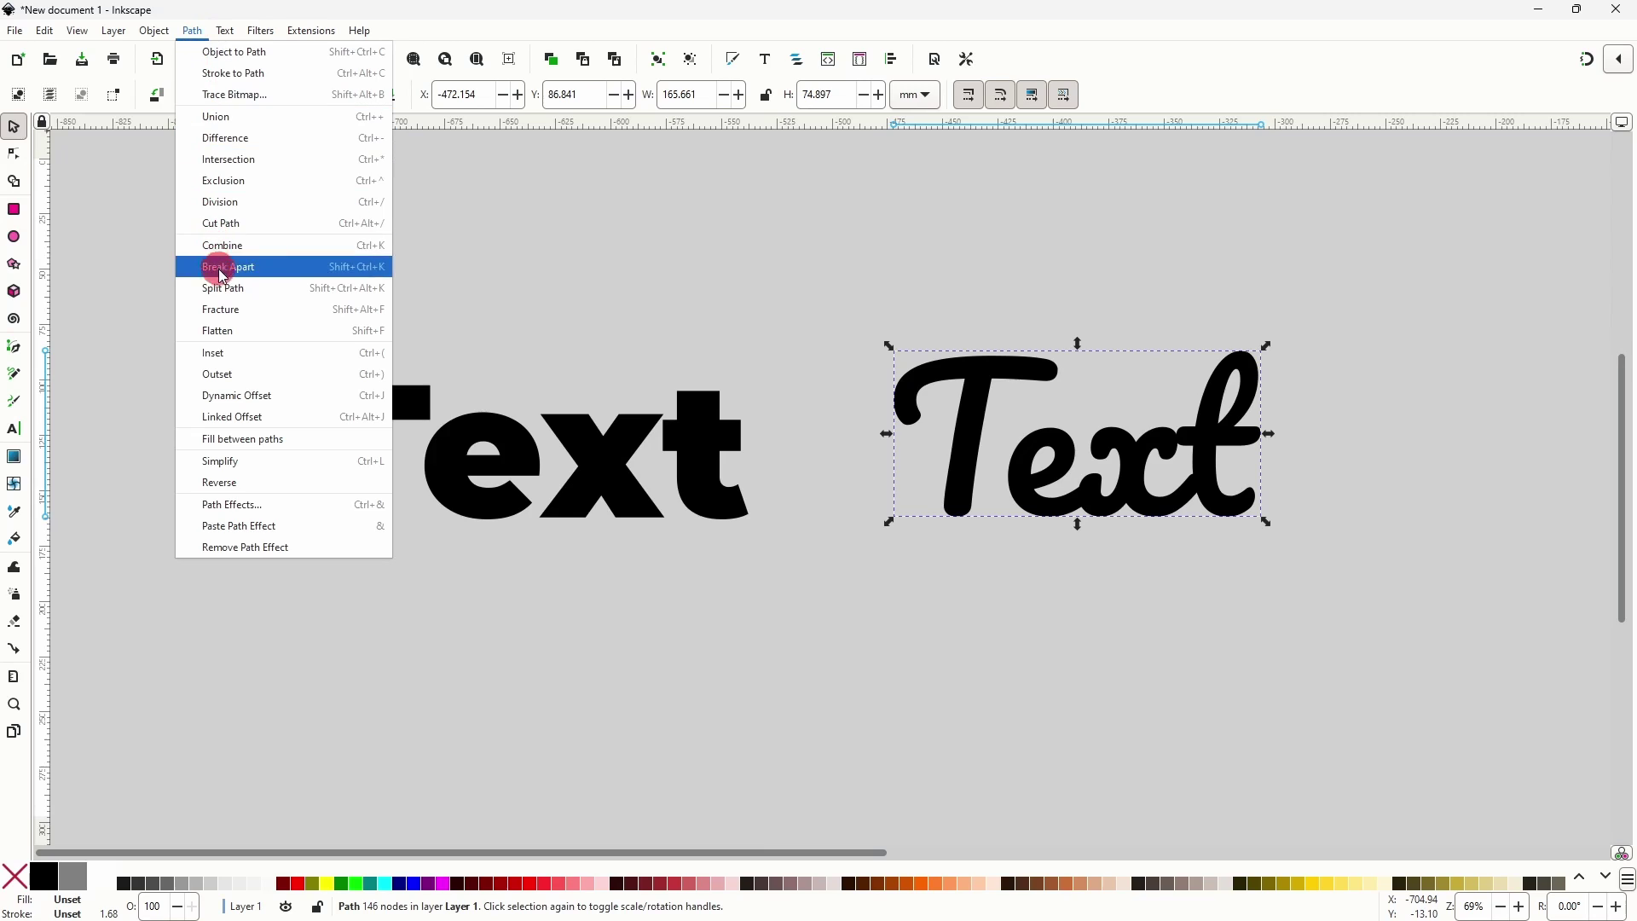
pyautogui.click(246, 293)
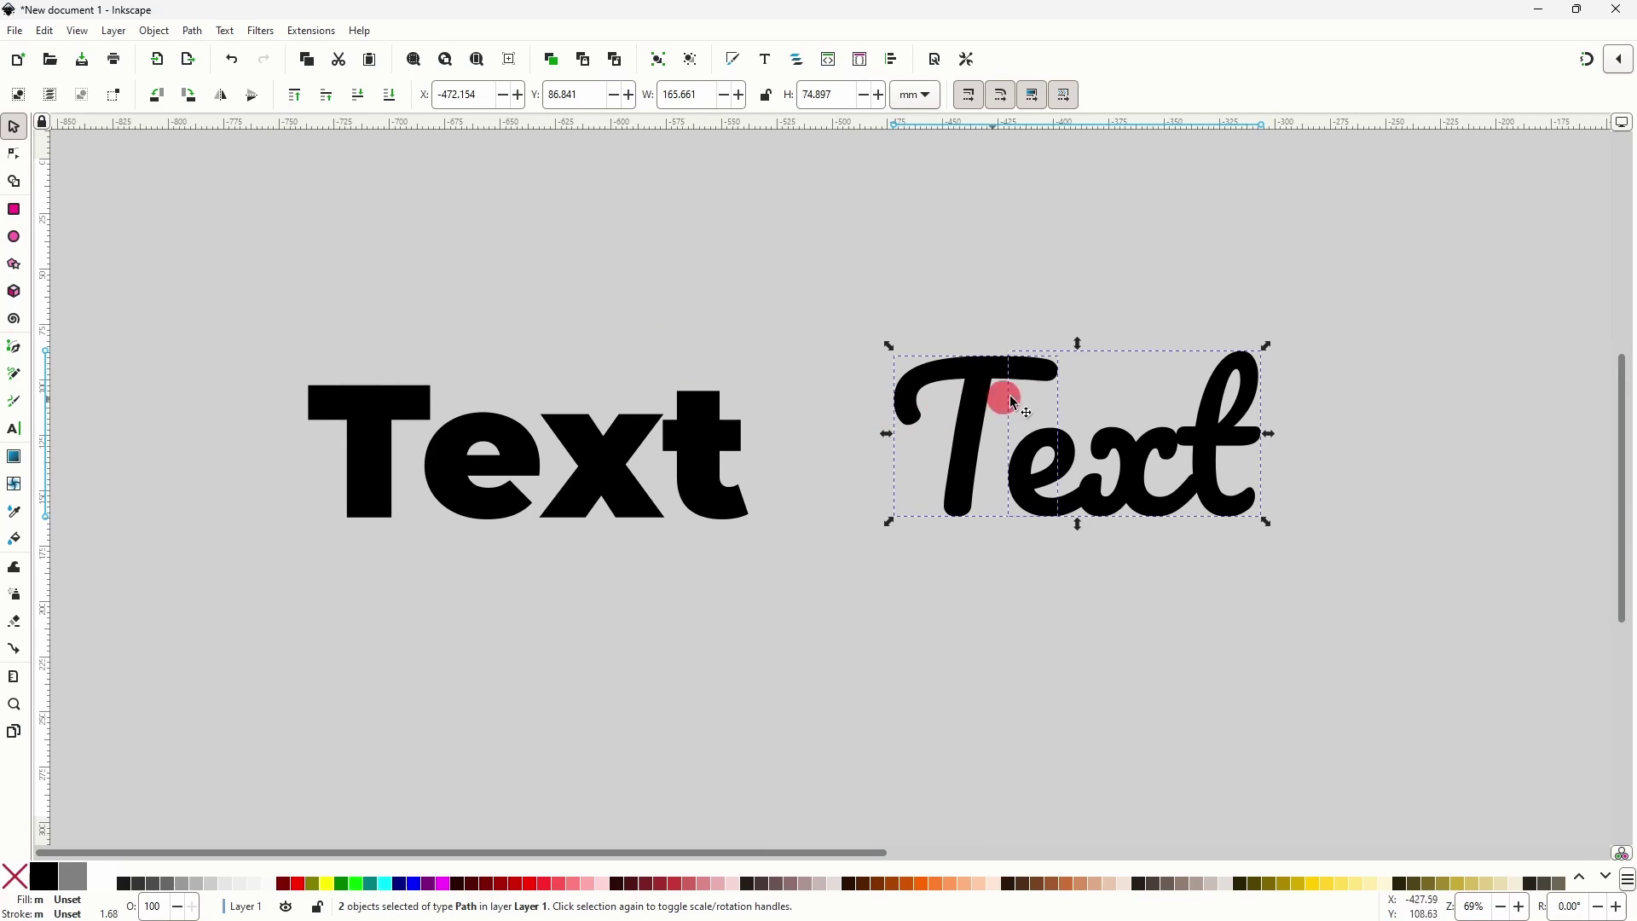
pyautogui.click(1156, 318)
pyautogui.moveTo(1035, 362); pyautogui.dragTo(1009, 333)
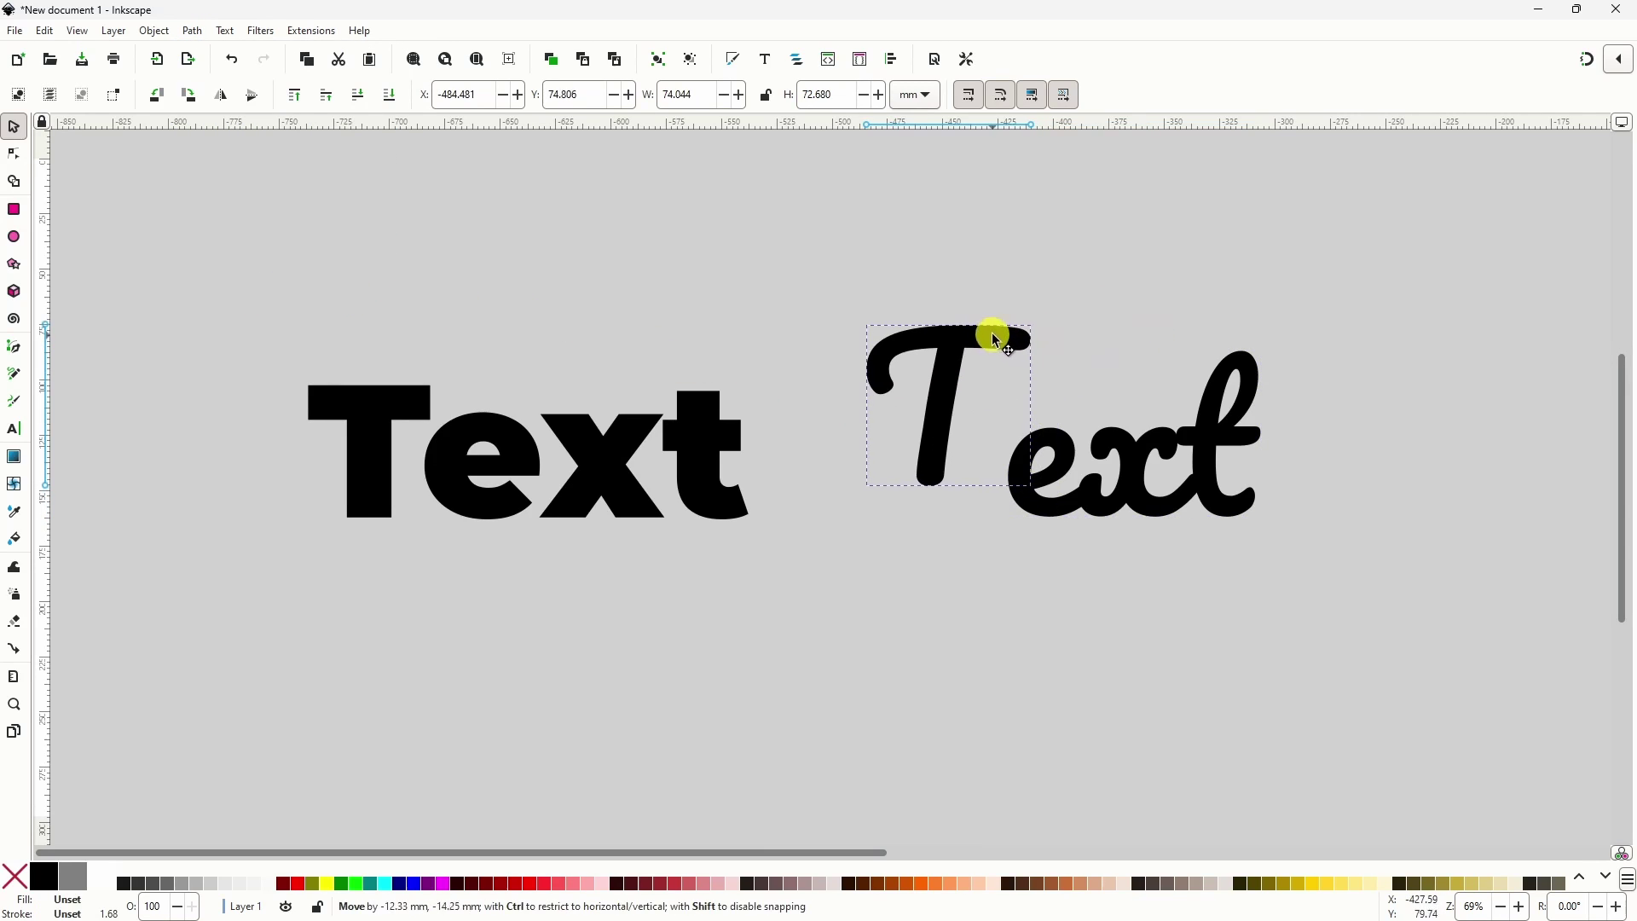
pyautogui.moveTo(1125, 471)
pyautogui.mouseDown()
pyautogui.moveTo(1172, 475)
pyautogui.moveTo(1157, 483)
pyautogui.moveTo(1170, 494)
pyautogui.moveTo(1154, 487)
pyautogui.mouseUp()
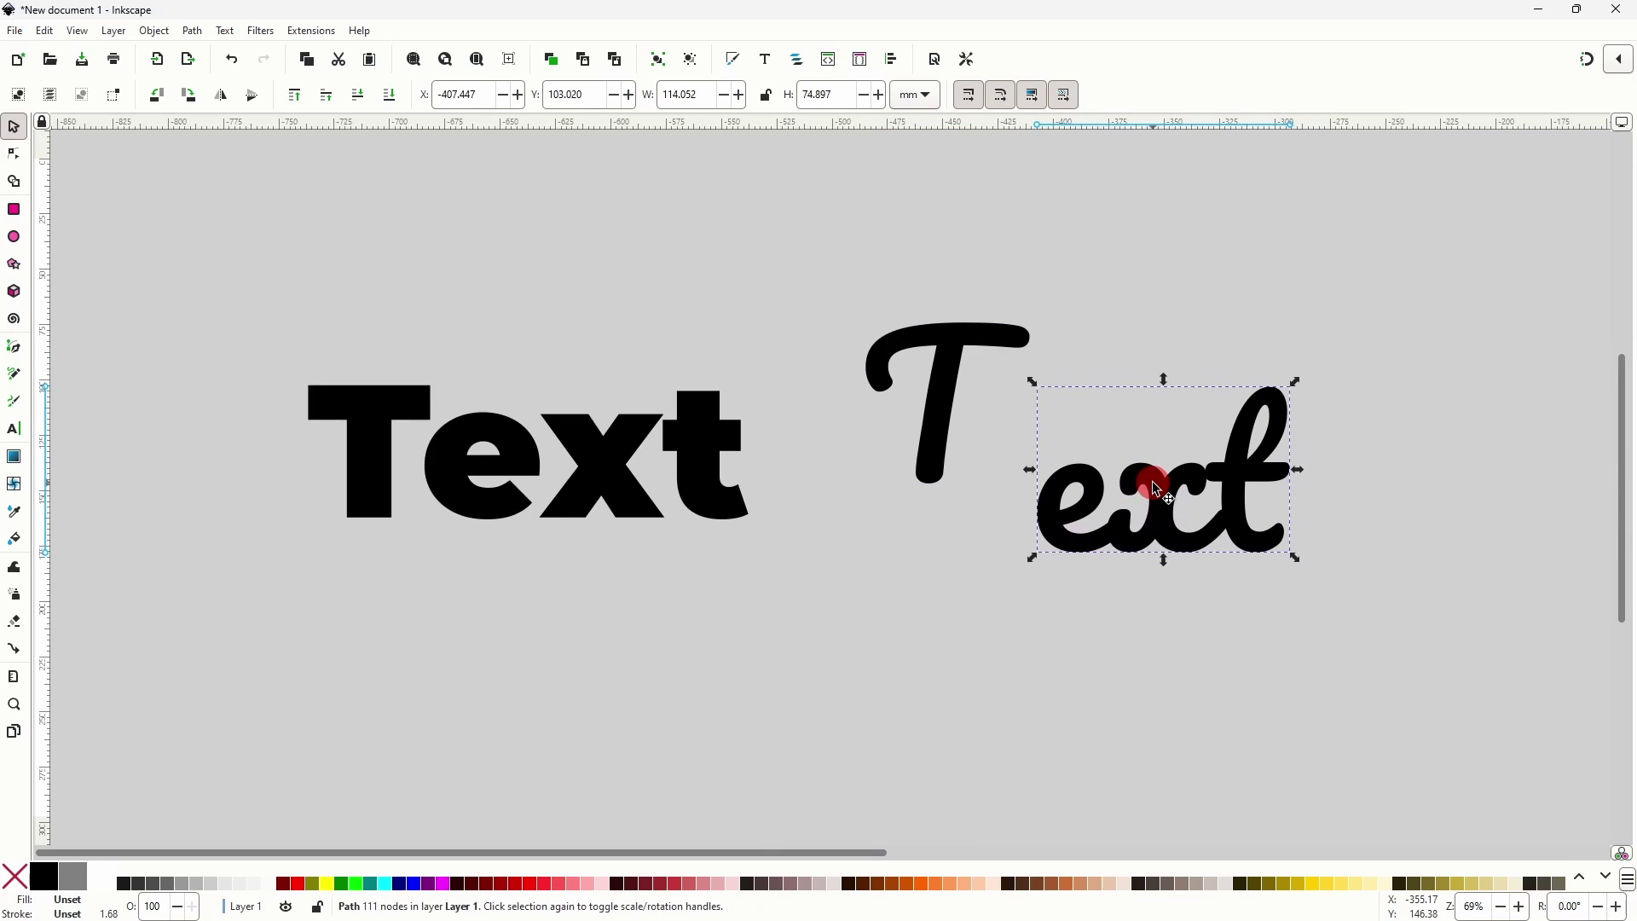
# - Undo back to the editable script 'Text' object, reselect it, and show the Text menu
pyautogui.hotkey('ctrl', 'z')
pyautogui.hotkey('ctrl', 'z')
pyautogui.hotkey('ctrl', 'z')
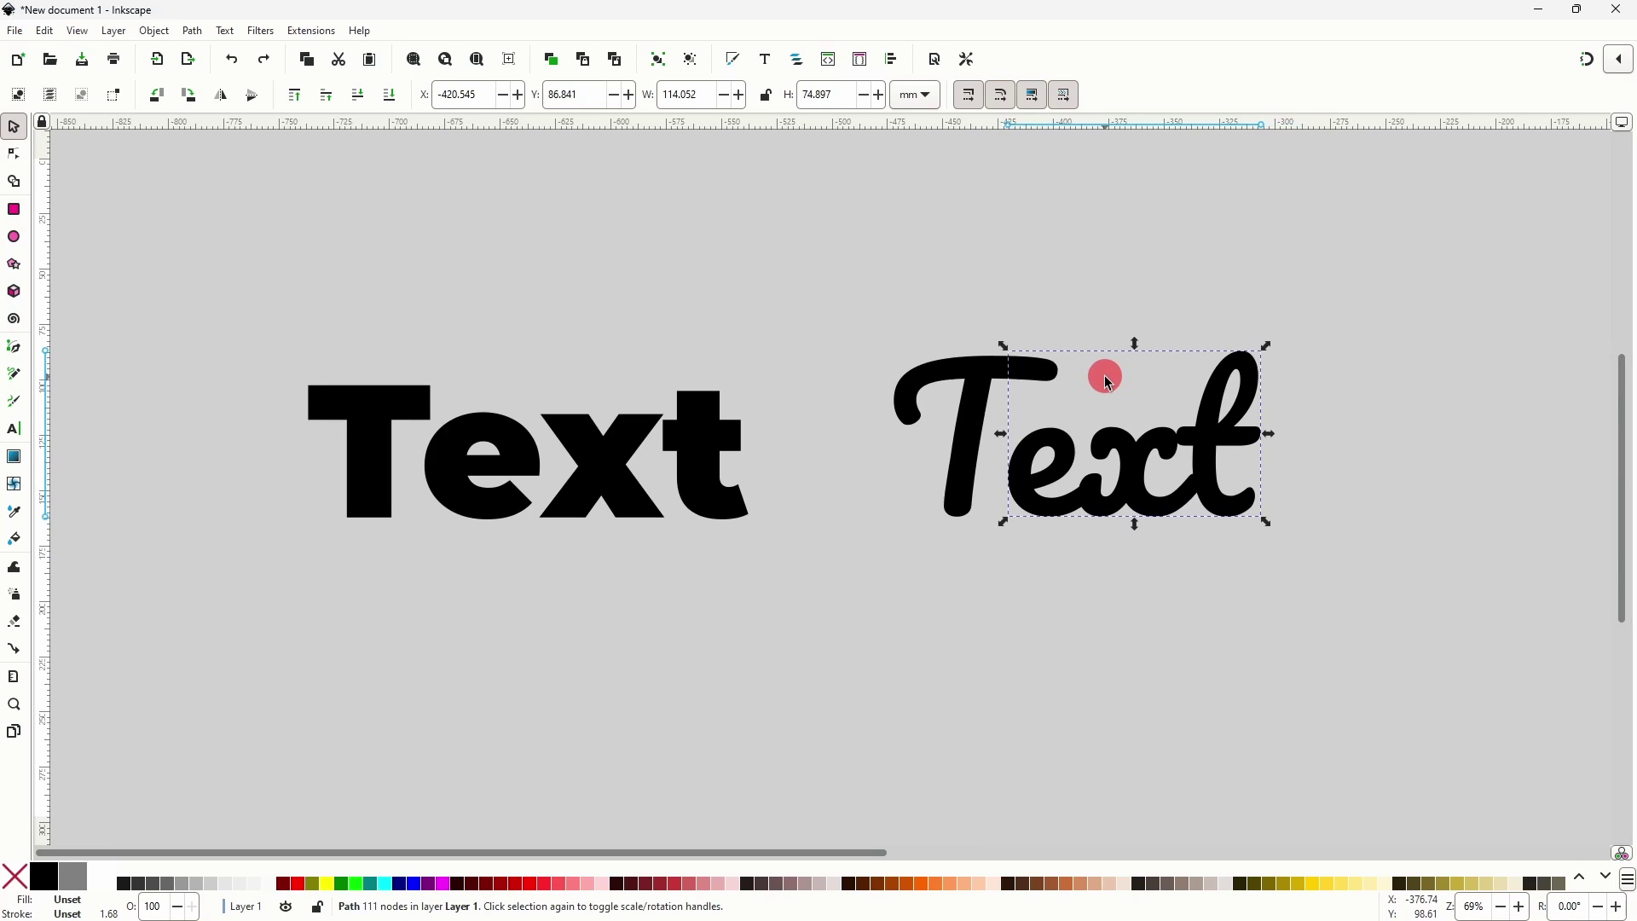
pyautogui.press('Escape')
pyautogui.click(1036, 387)
pyautogui.press('Escape')
pyautogui.click(1037, 387)
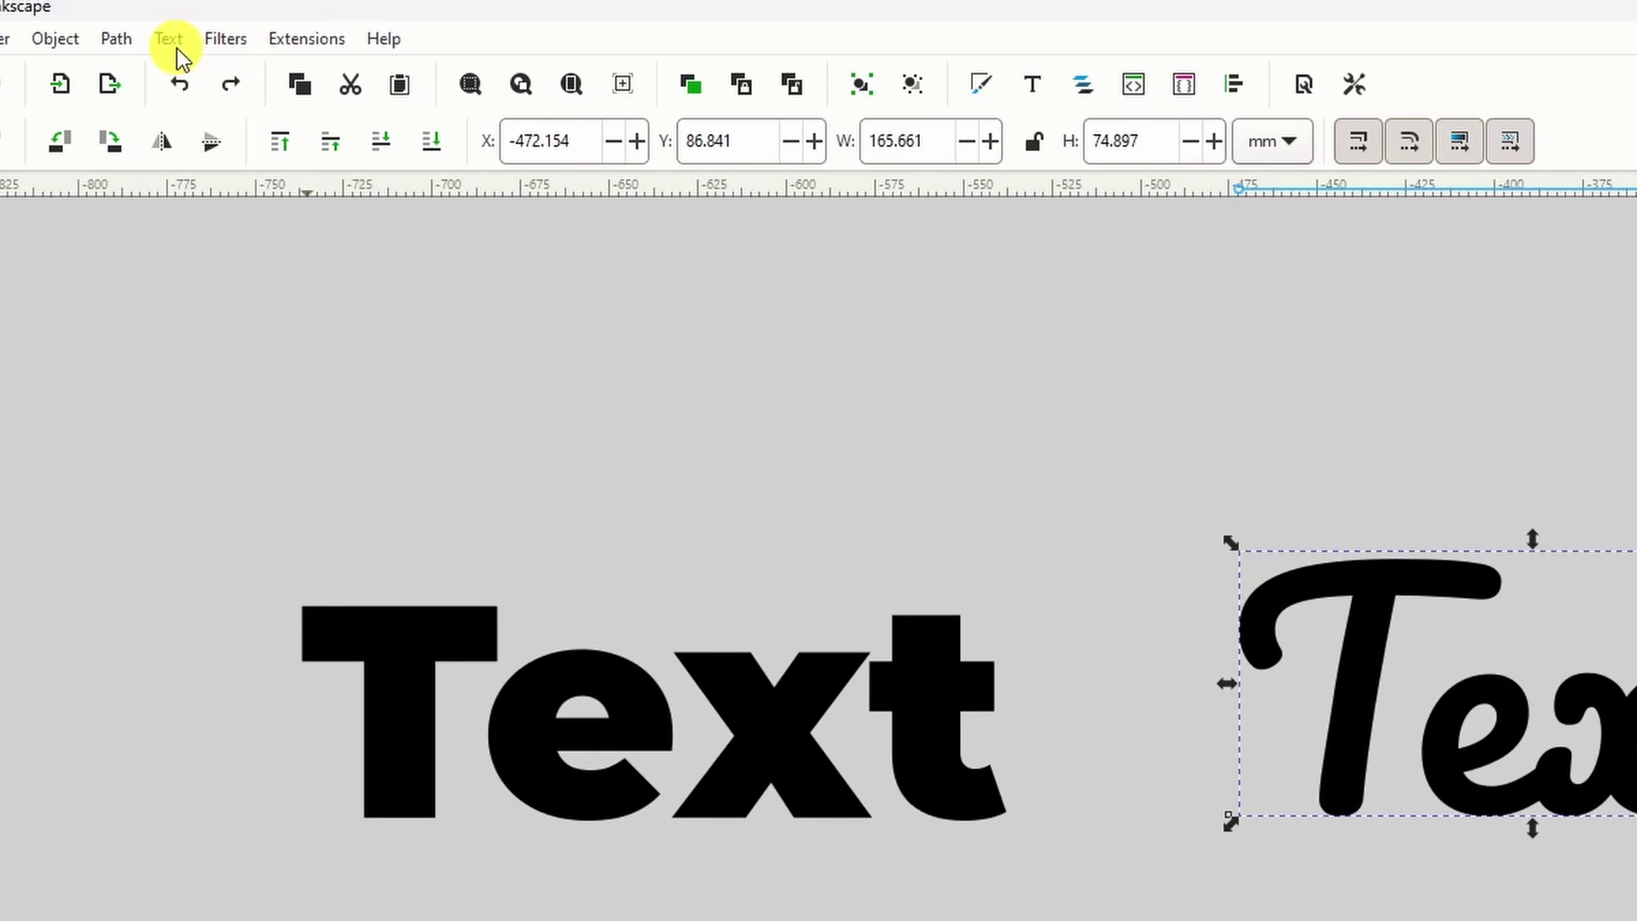
pyautogui.click(169, 41)
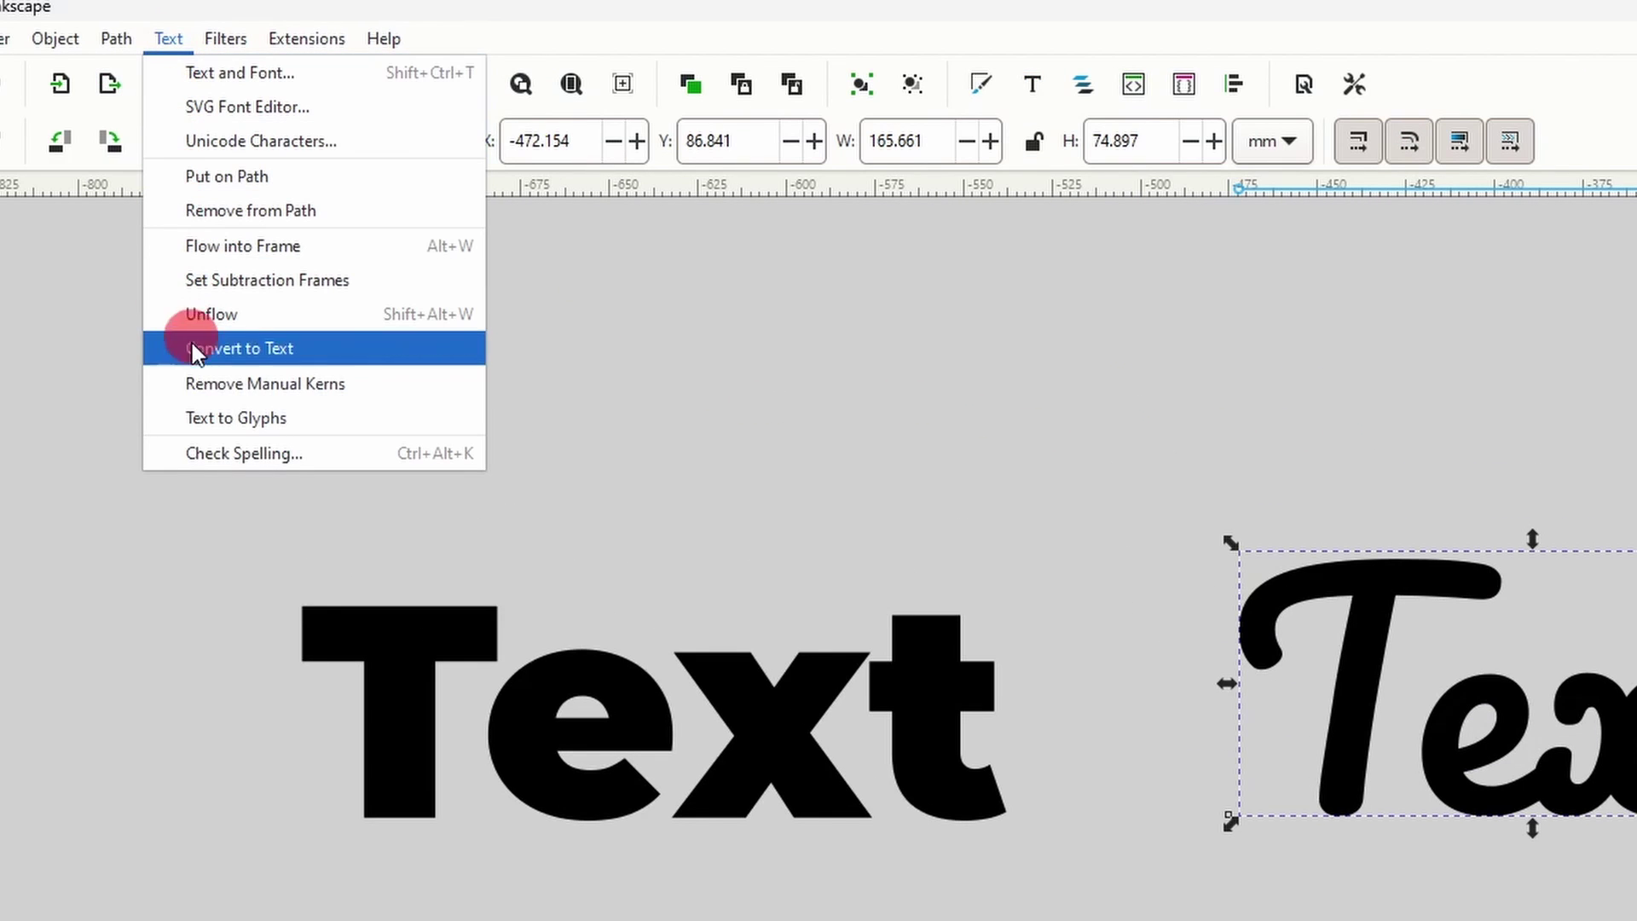
# - Split the script 'Text' into individual glyphs and nudge the T left
pyautogui.click(298, 427)
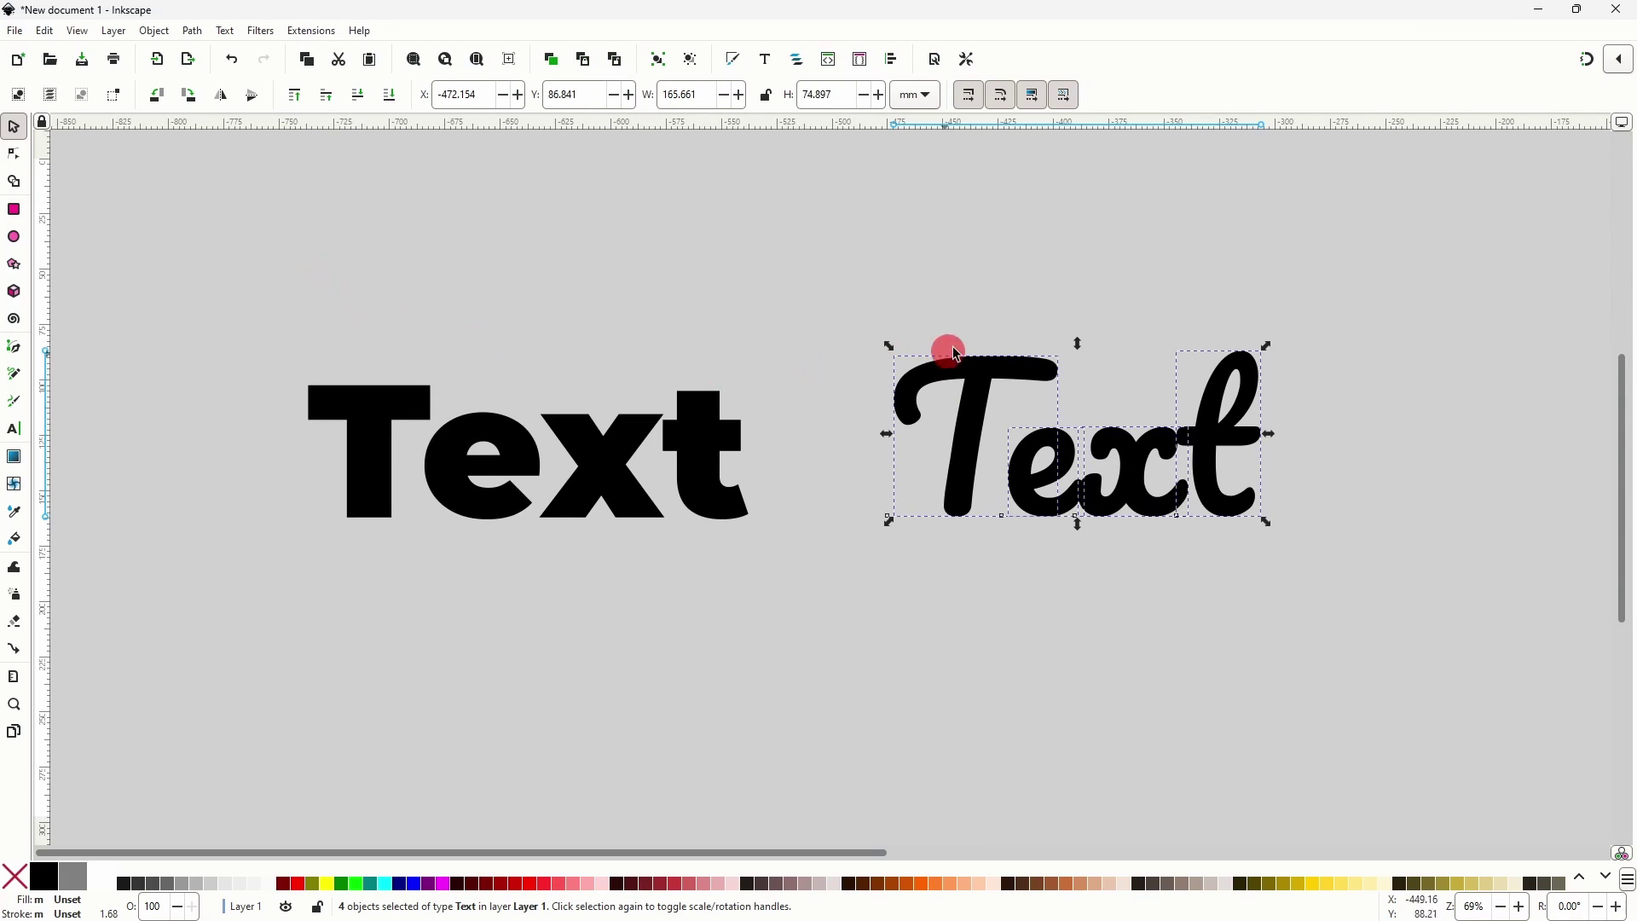
pyautogui.click(1005, 312)
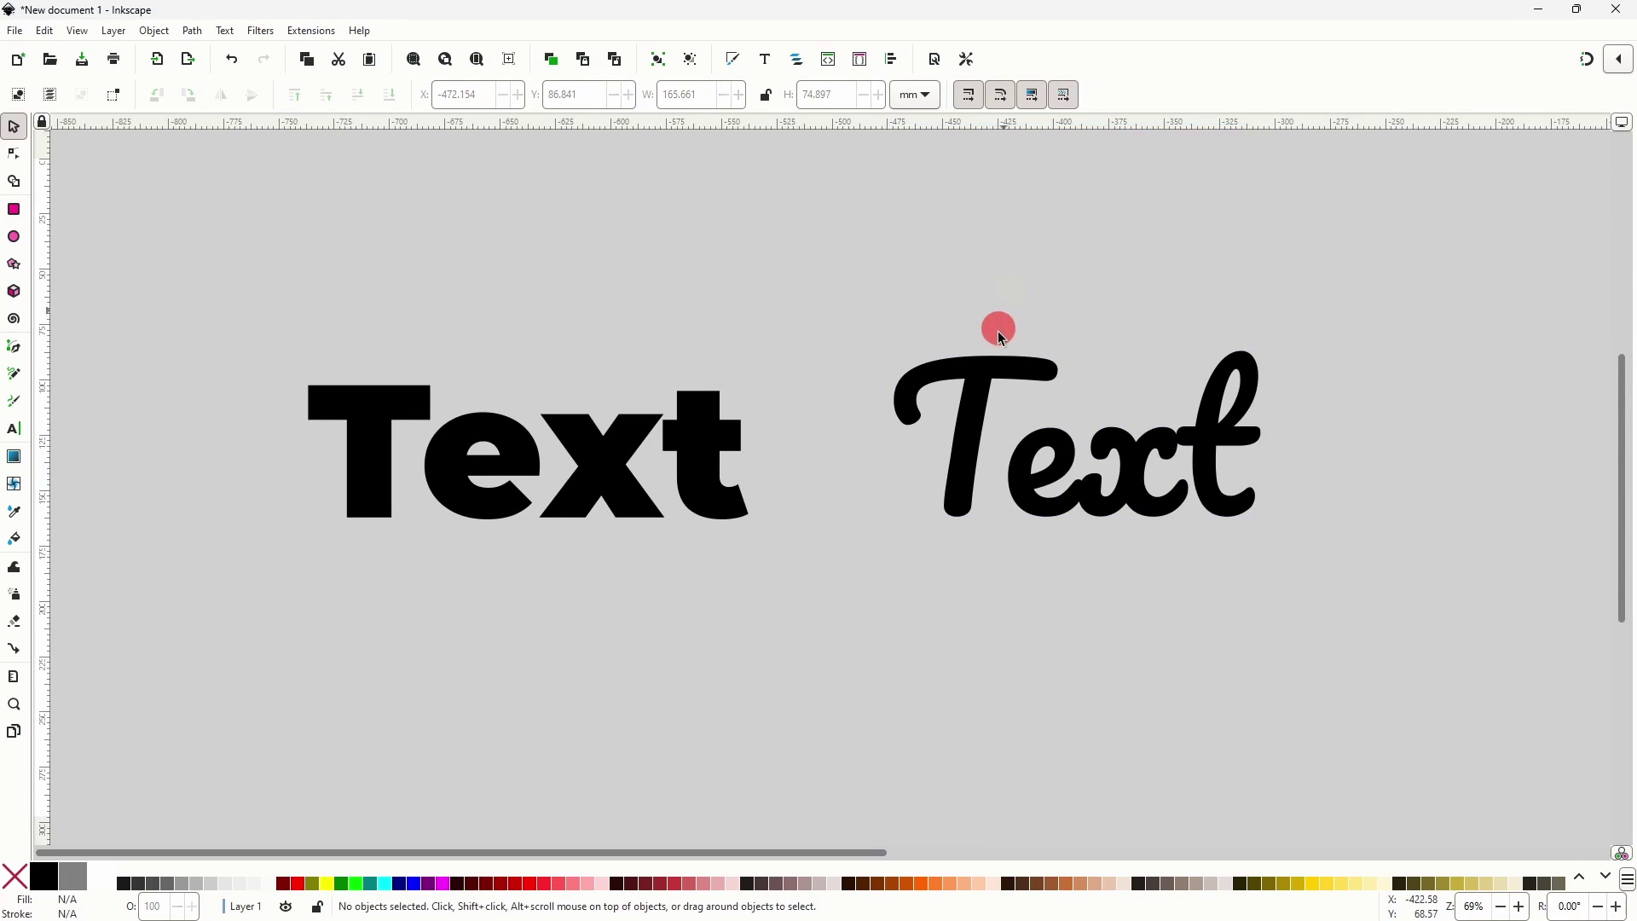
pyautogui.moveTo(977, 367); pyautogui.dragTo(964, 365)
# - Move the x down and colour it pink, the e orange and the T blue
pyautogui.click(1019, 511)
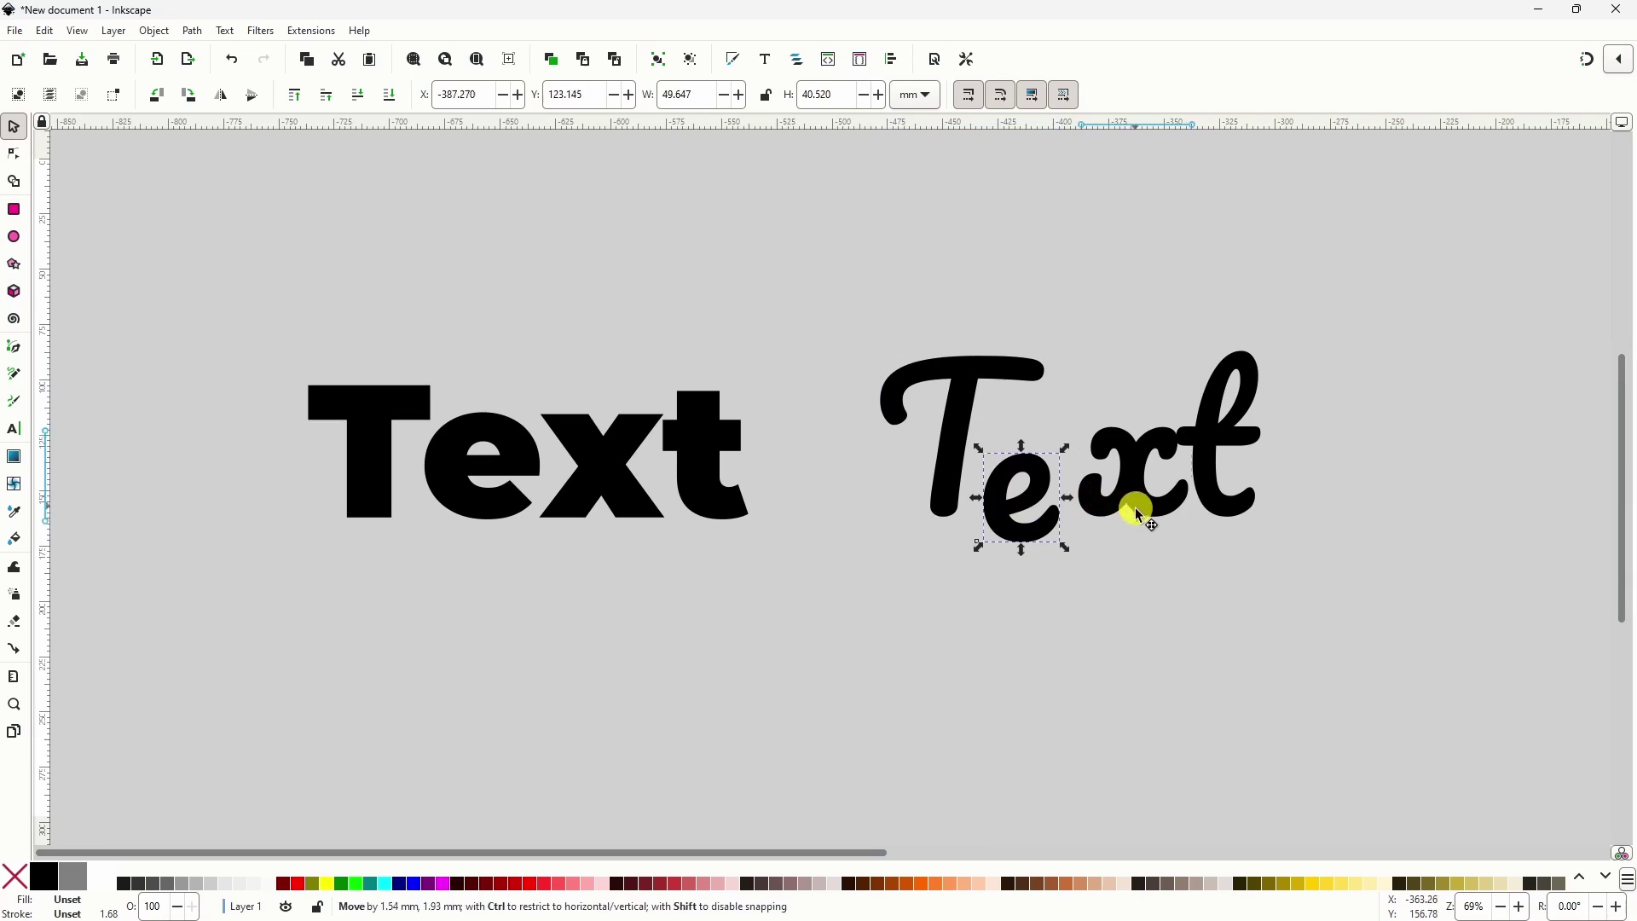
pyautogui.moveTo(1134, 506); pyautogui.dragTo(1138, 557)
pyautogui.click(689, 882)
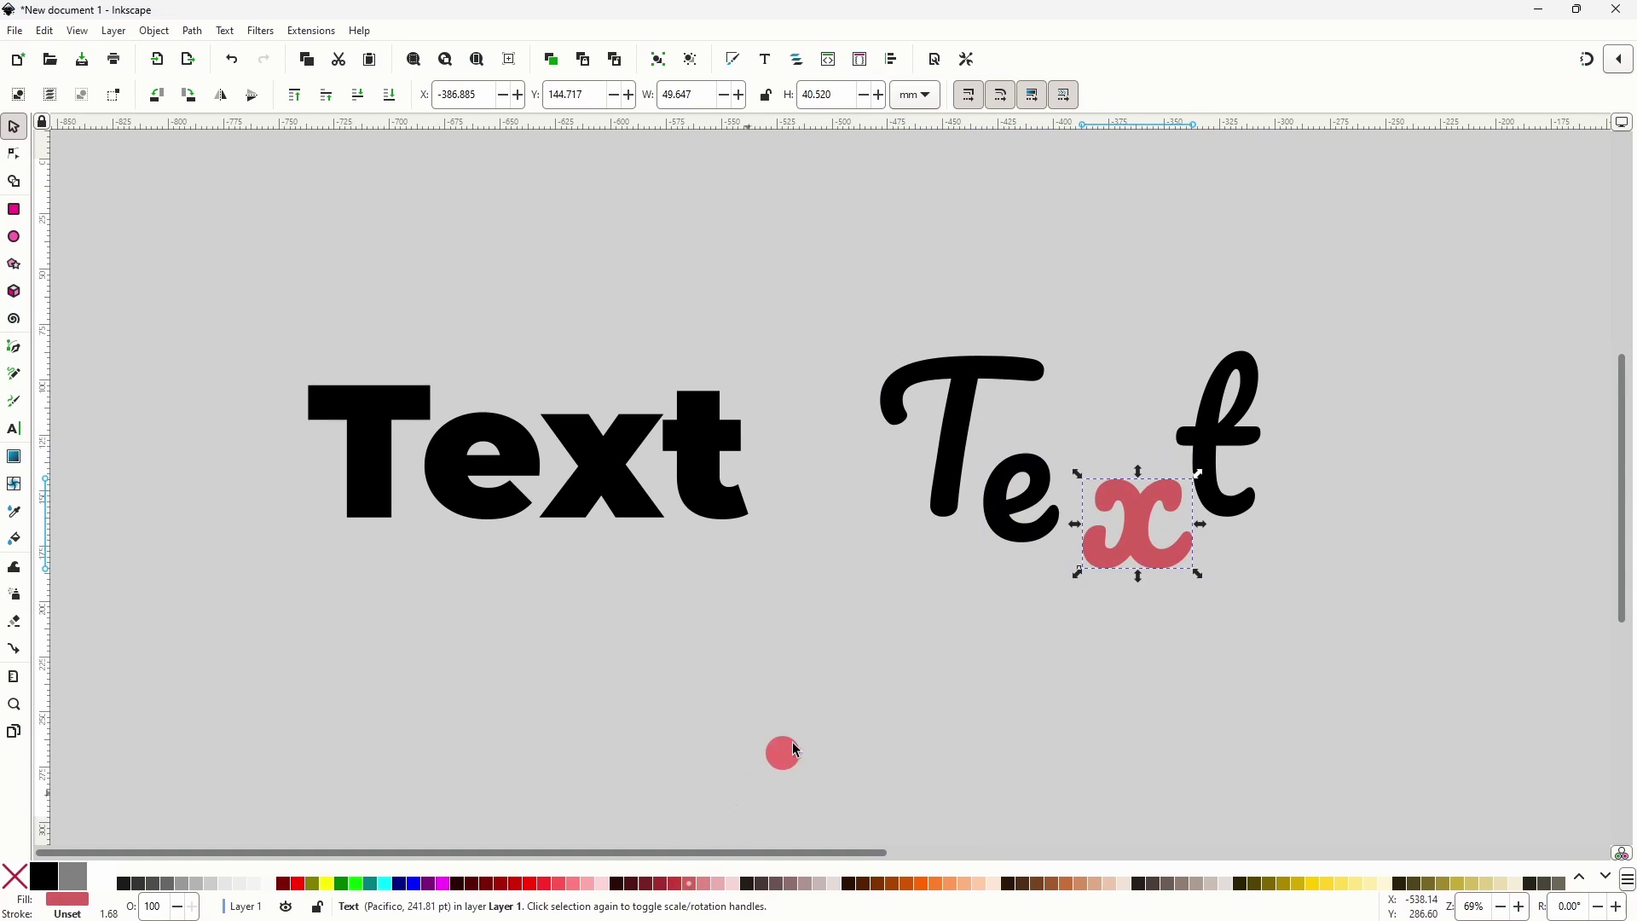
pyautogui.click(989, 518)
pyautogui.click(934, 879)
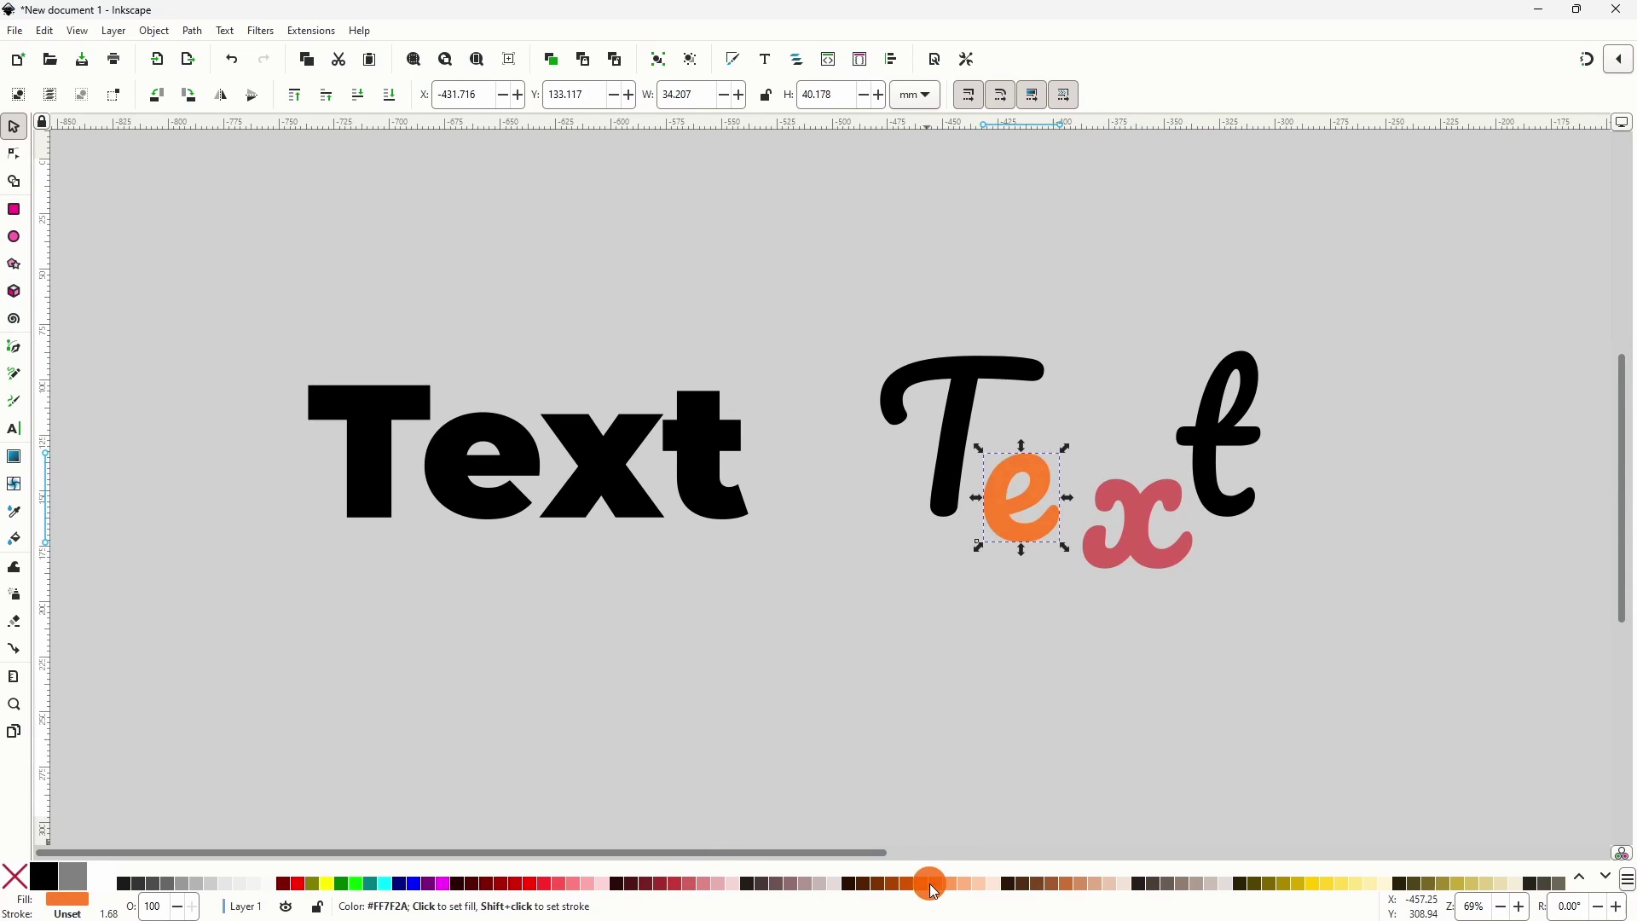
pyautogui.click(953, 467)
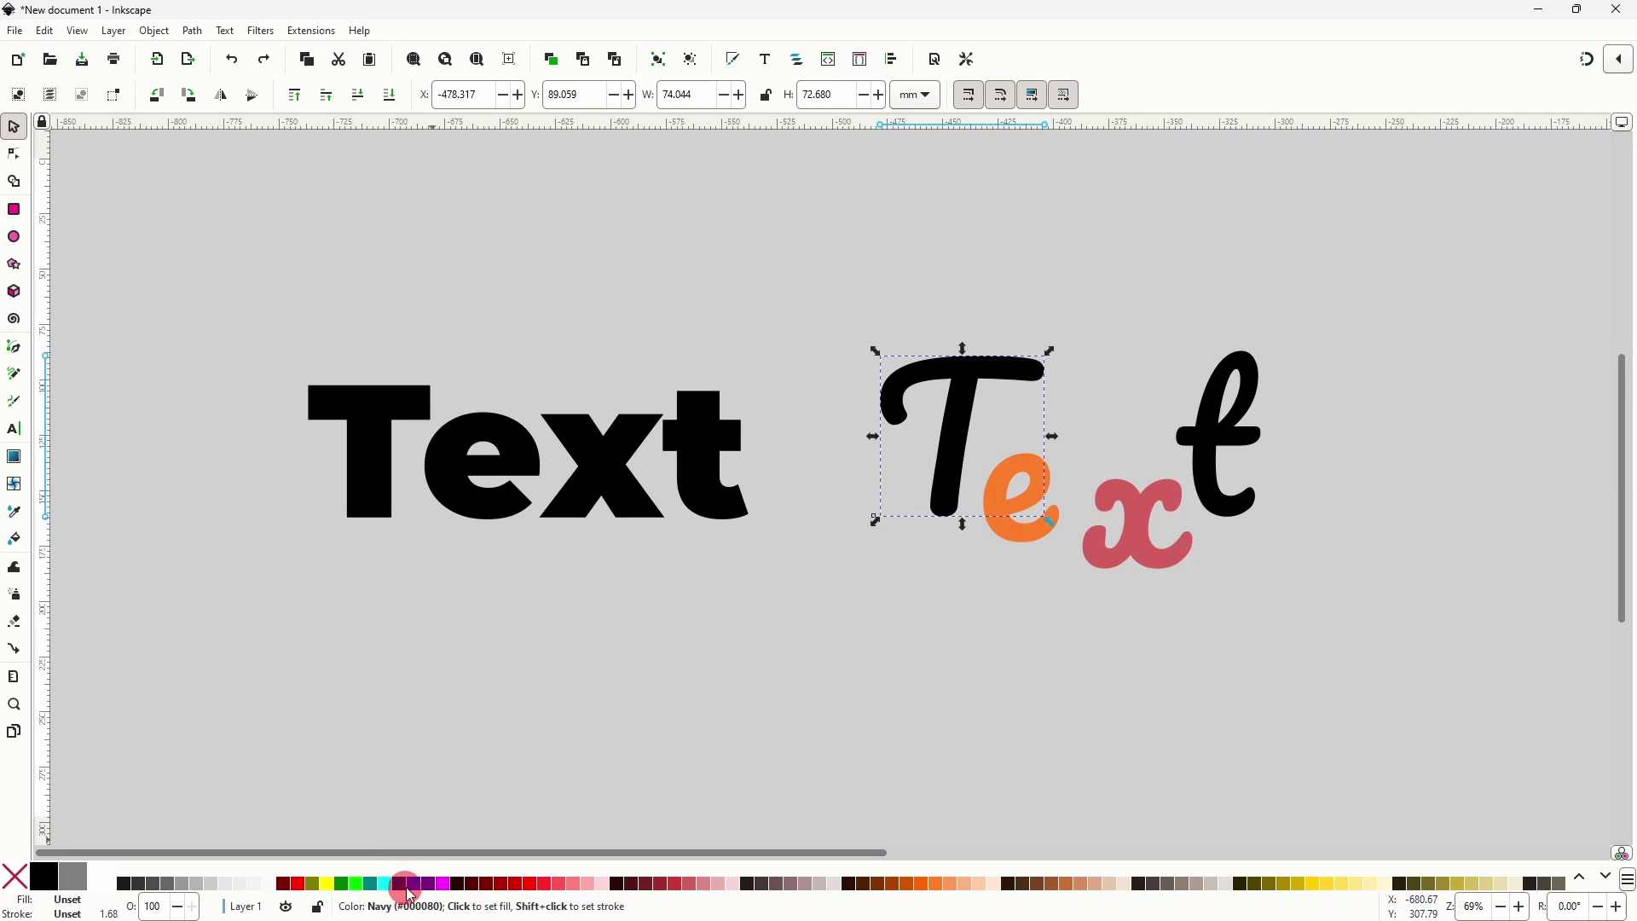
pyautogui.click(409, 881)
# - Select all four script glyphs and convert them to paths
pyautogui.click(1068, 636)
pyautogui.moveTo(832, 268); pyautogui.dragTo(1317, 604)
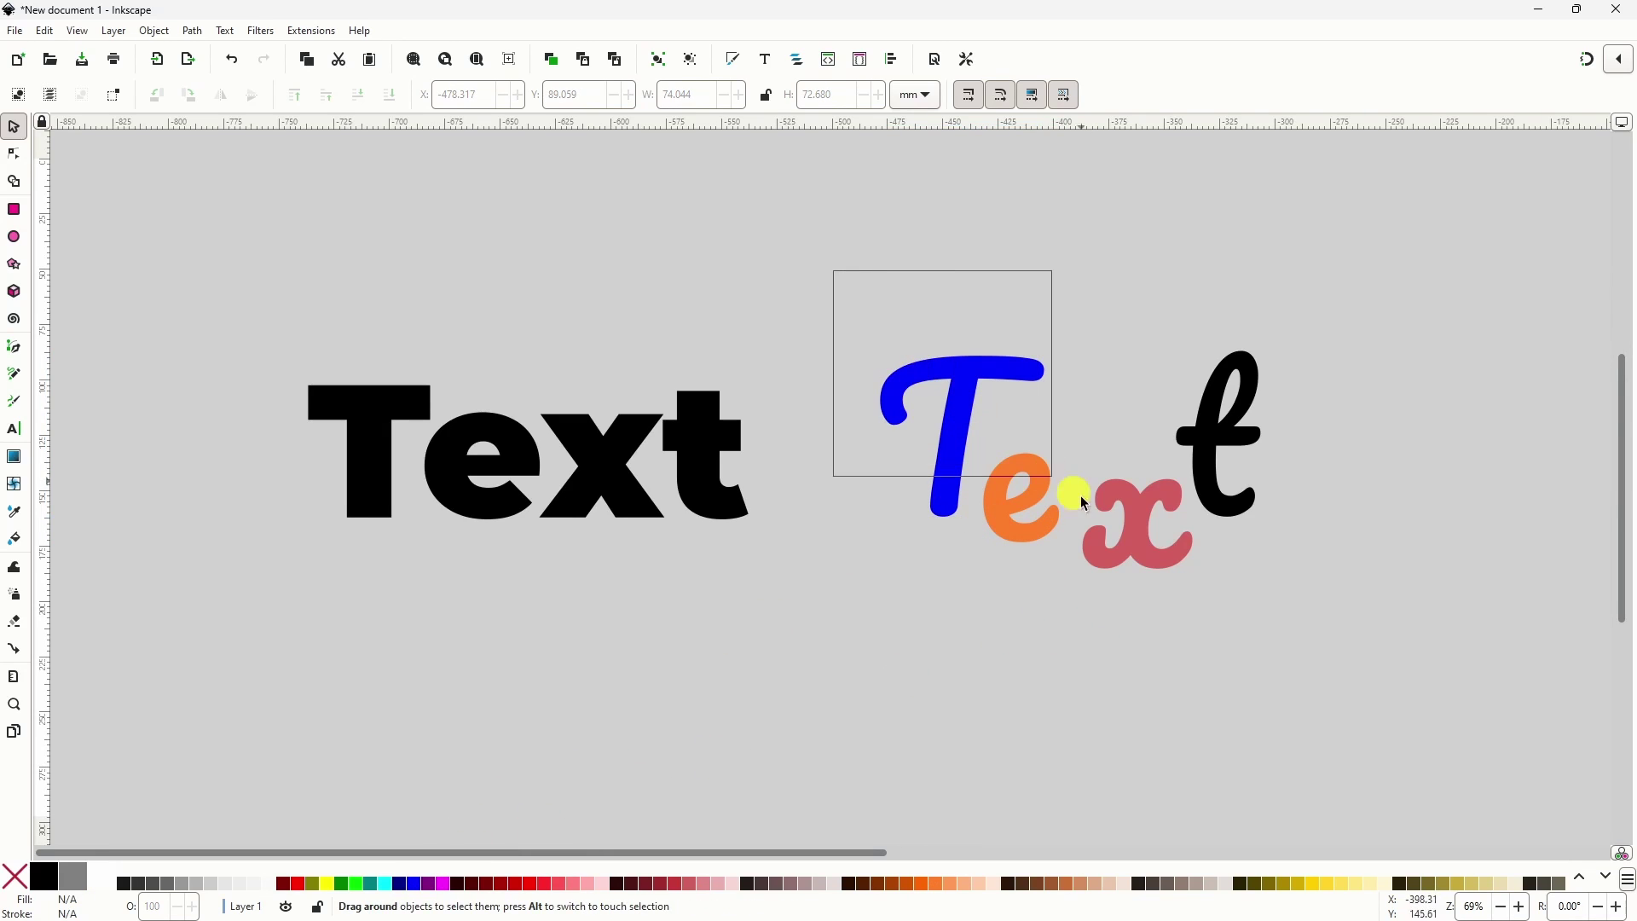
pyautogui.click(192, 32)
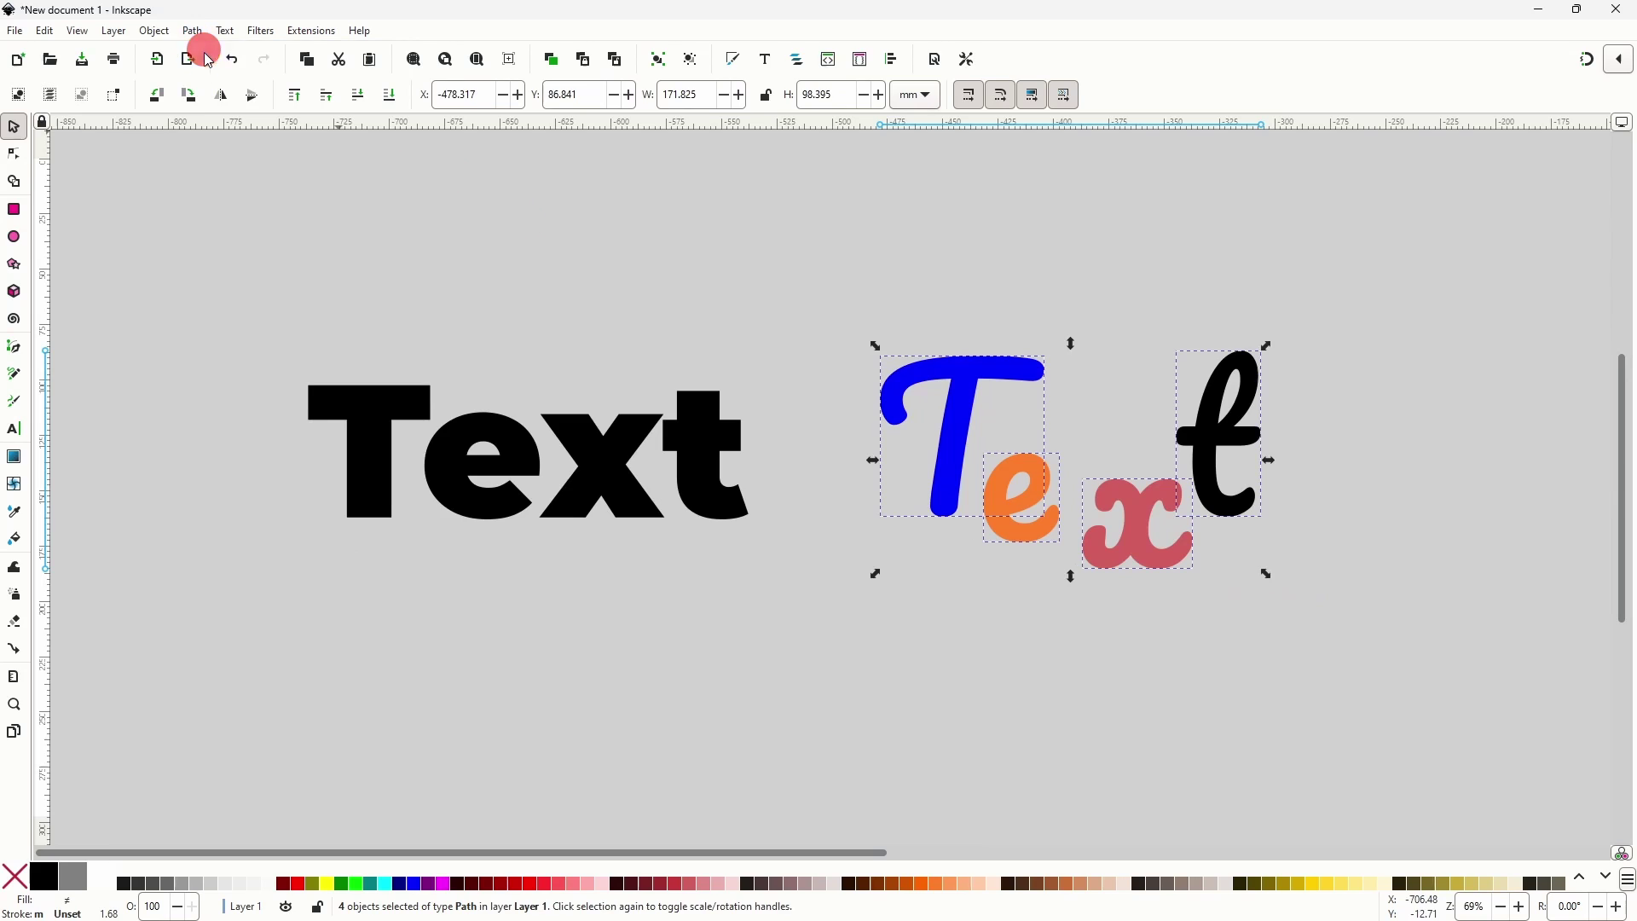
# - Select the nodes along the blue T's top bar with the Node tool
pyautogui.click(14, 154)
pyautogui.click(1031, 365)
pyautogui.moveTo(1085, 335); pyautogui.dragTo(855, 431)
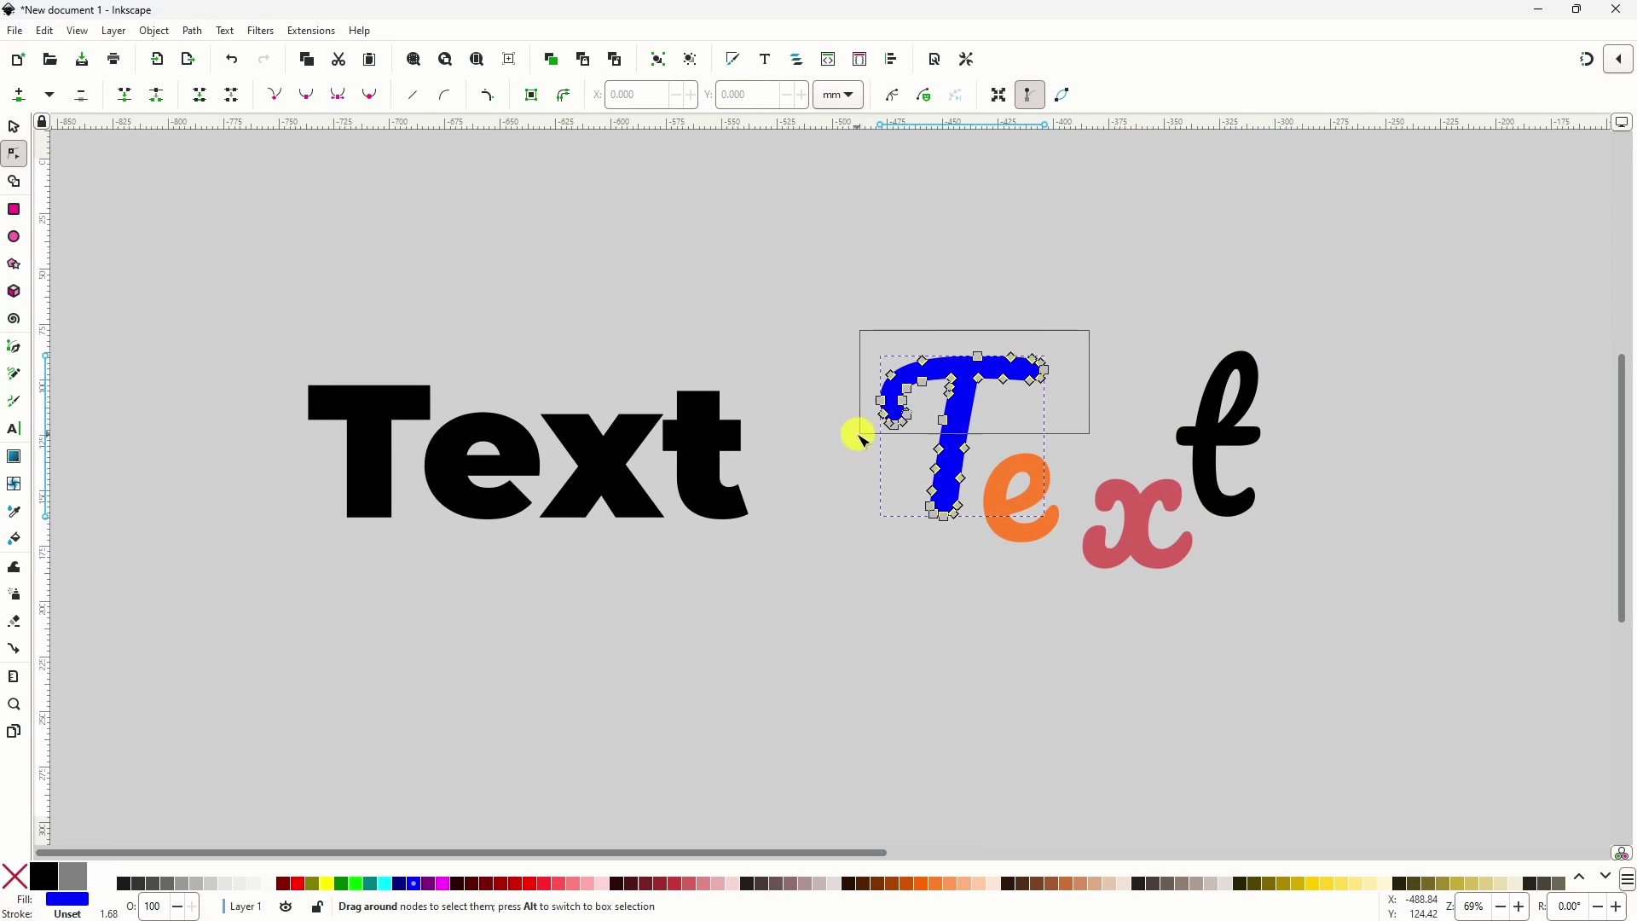